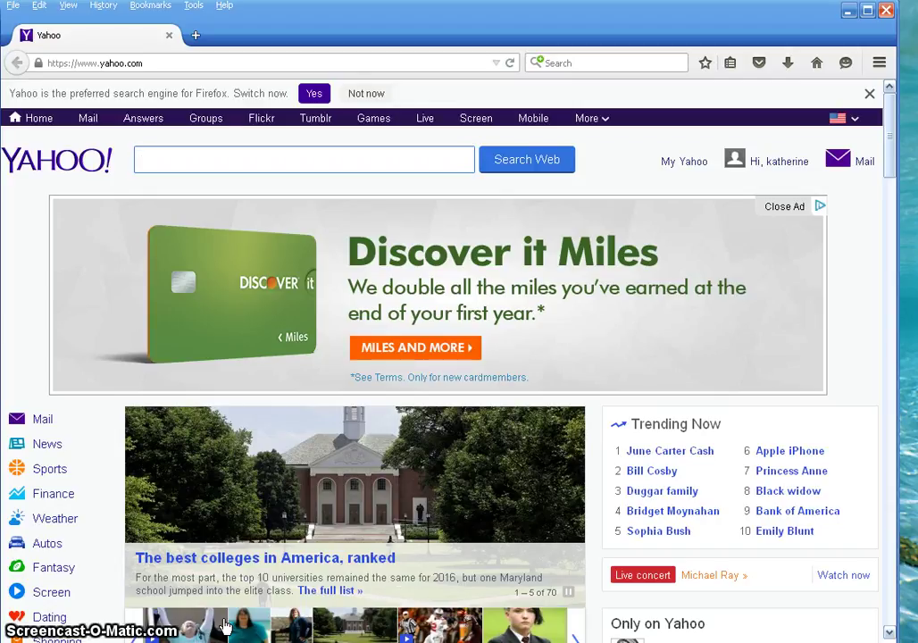
Step: Open the Moody Library page on the hbu.edu website, hbu.edu/About-HBU/The-Campus/Facilities/Moody-Library.aspx
click(285, 62)
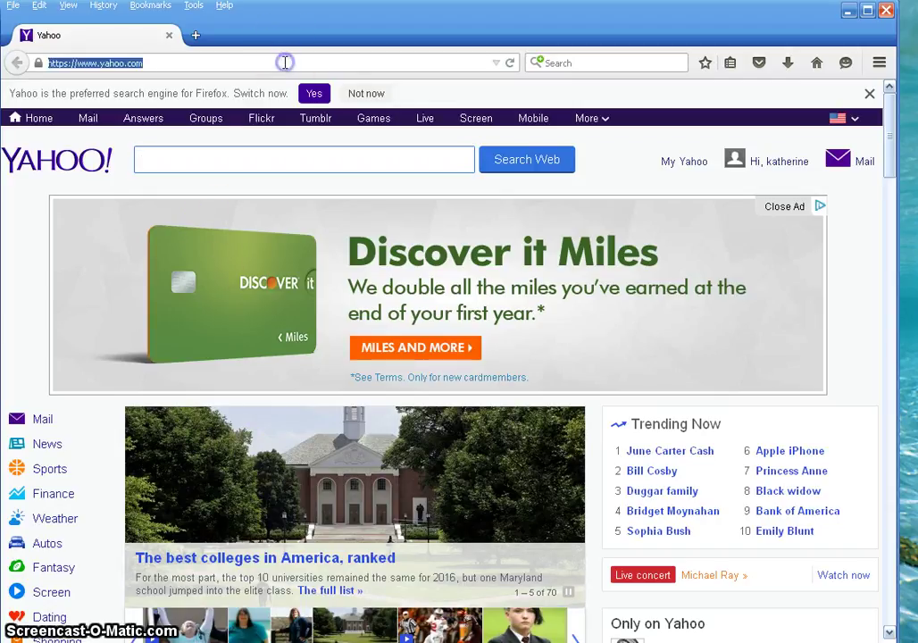
text(hb)
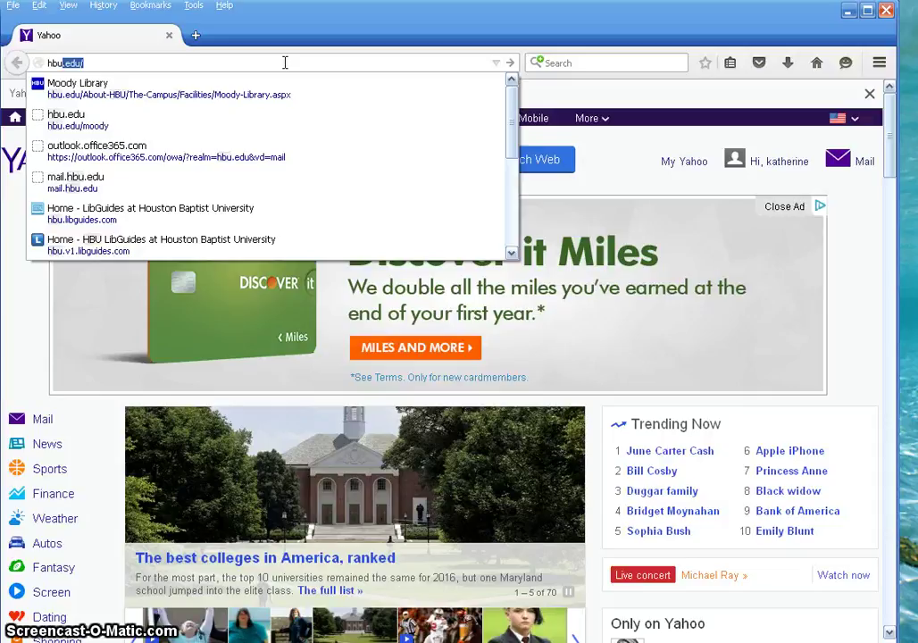
text(u.edu/)
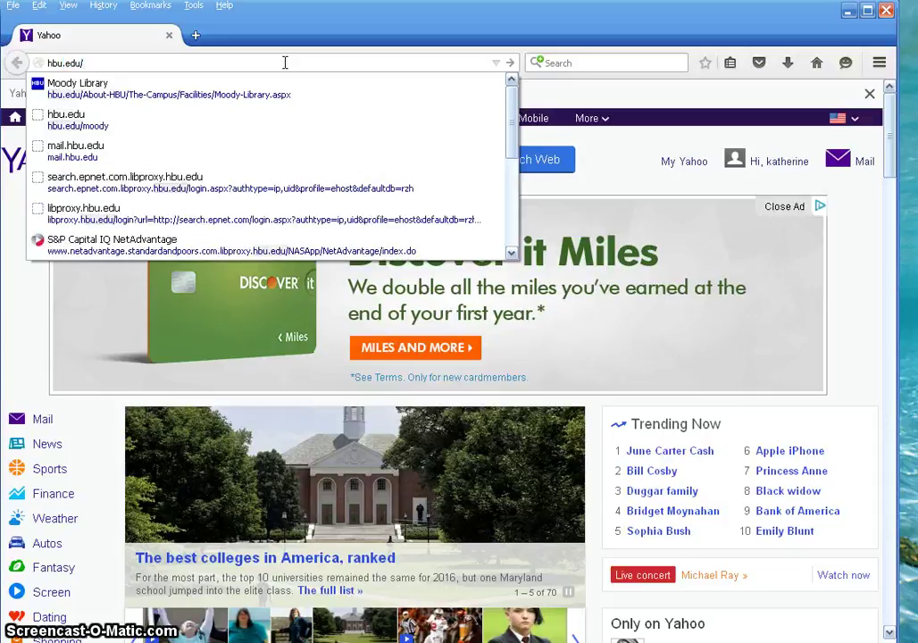
text(mo)
text(ody-Library.aspx)
key(Return)
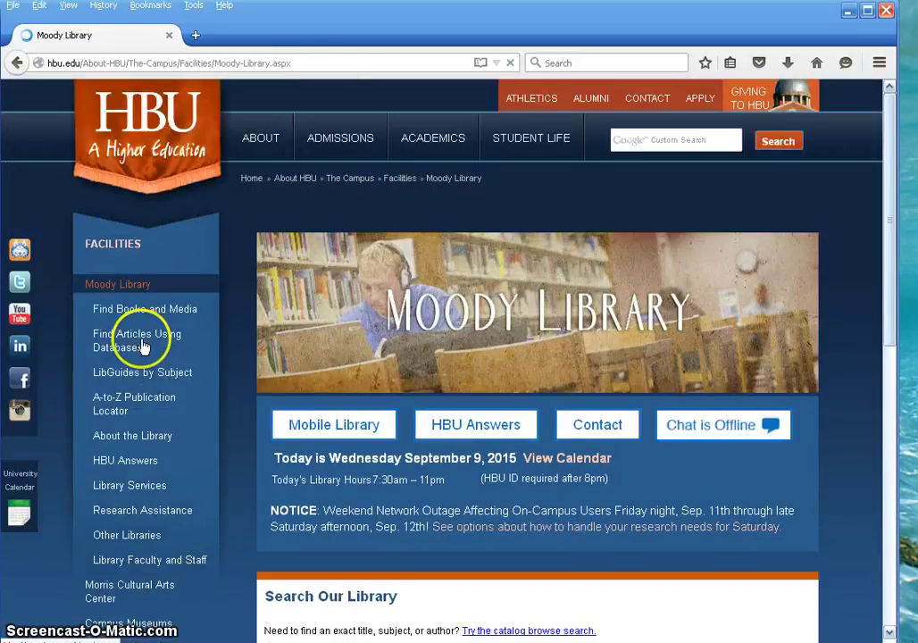
Step: Open CINAHL plus with Full Text from the library's Nursing & Kinesiology article databases and log in with the saved credentials
click(141, 341)
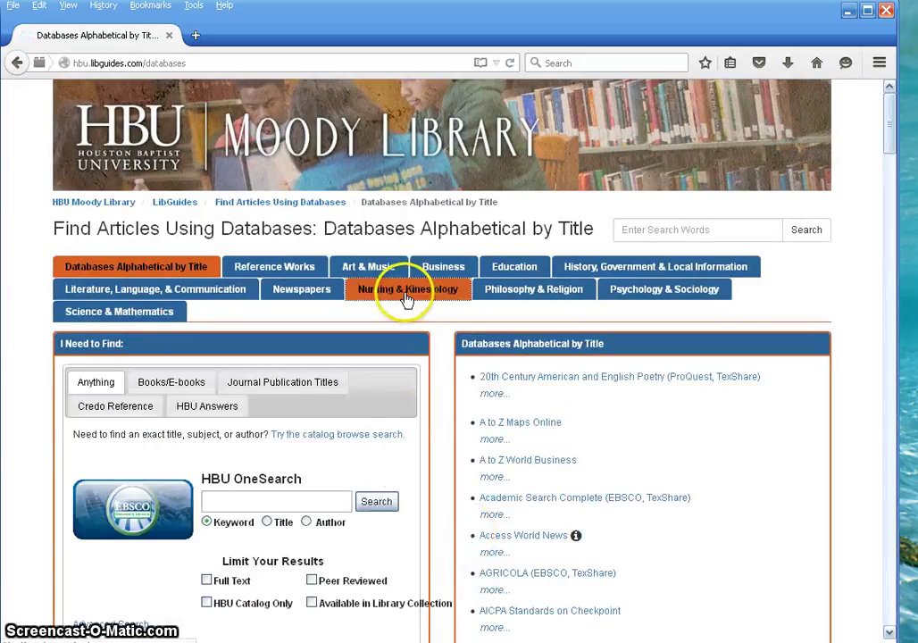
click(406, 290)
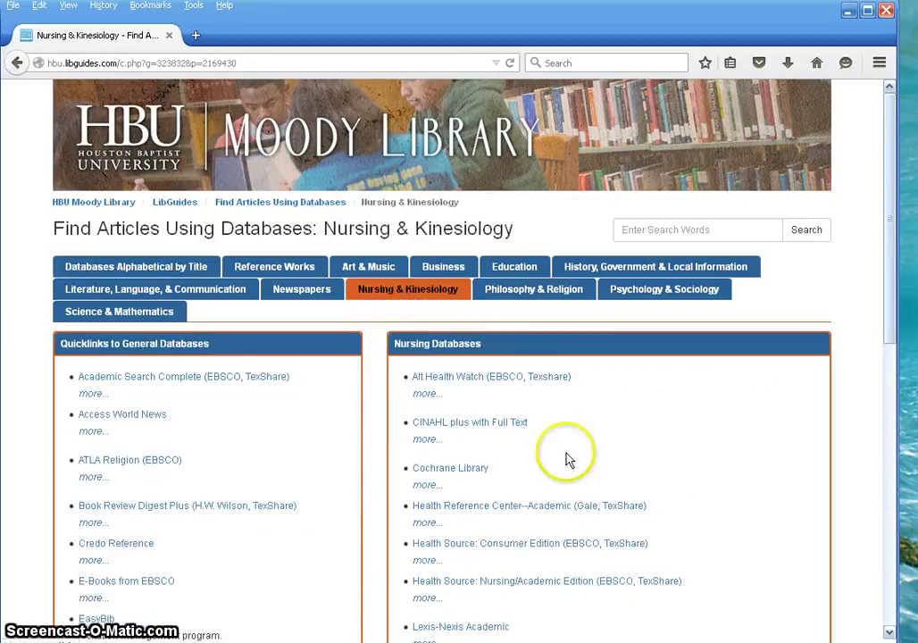
click(470, 426)
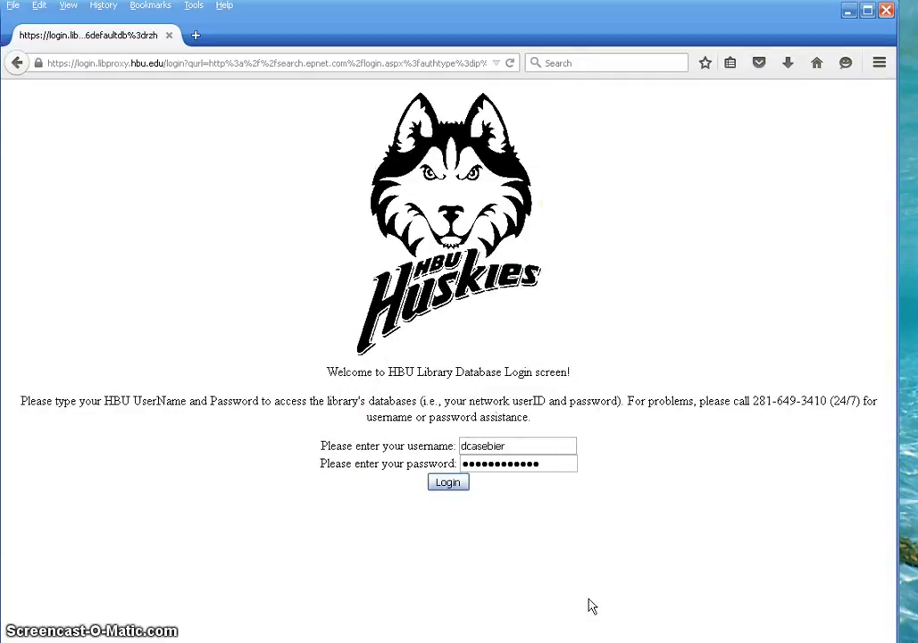
click(464, 484)
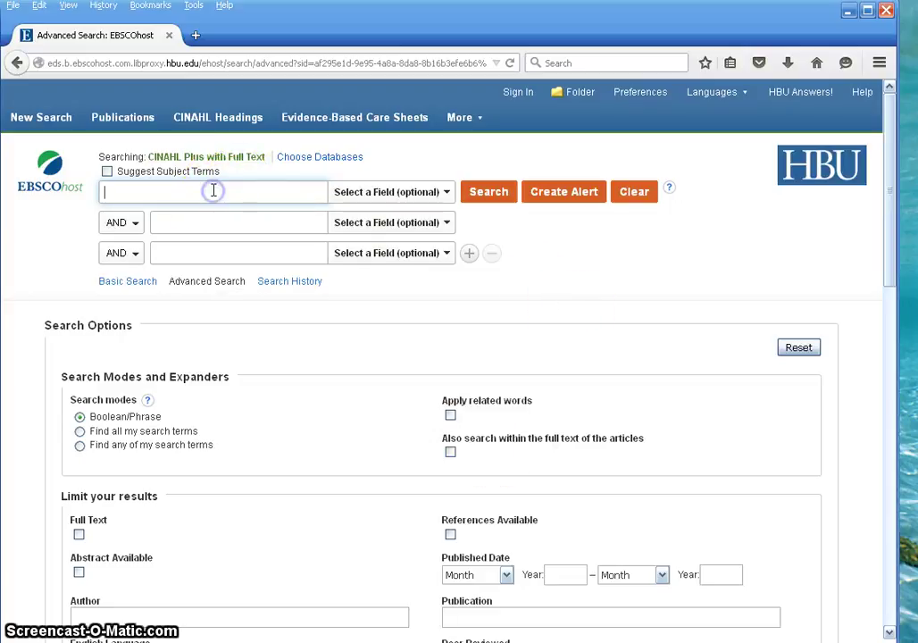
Step: Search for the exact phrase "journal of neuroscience nursing" in the SO Publication Name field
text(")
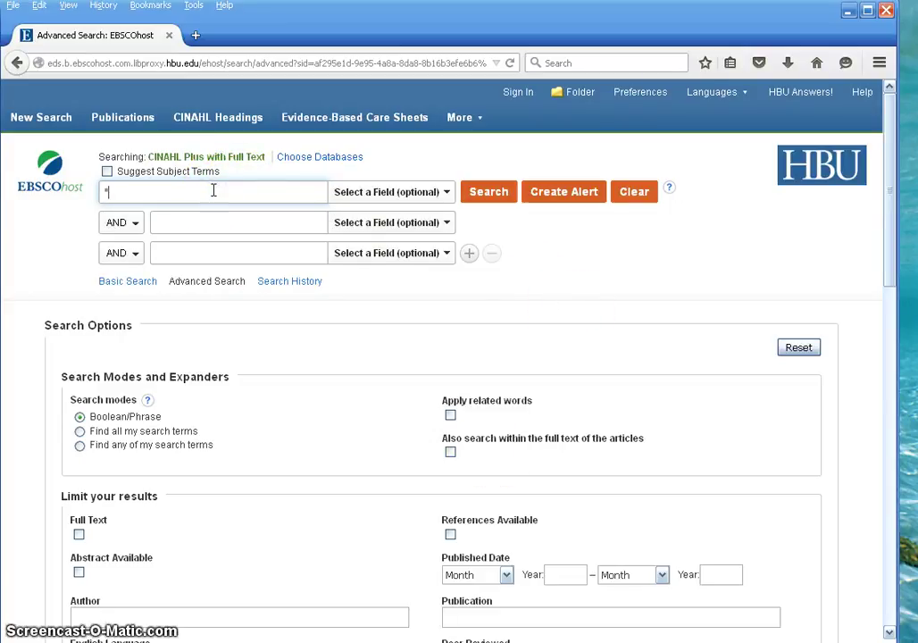
text(journal of neuroscience nursing")
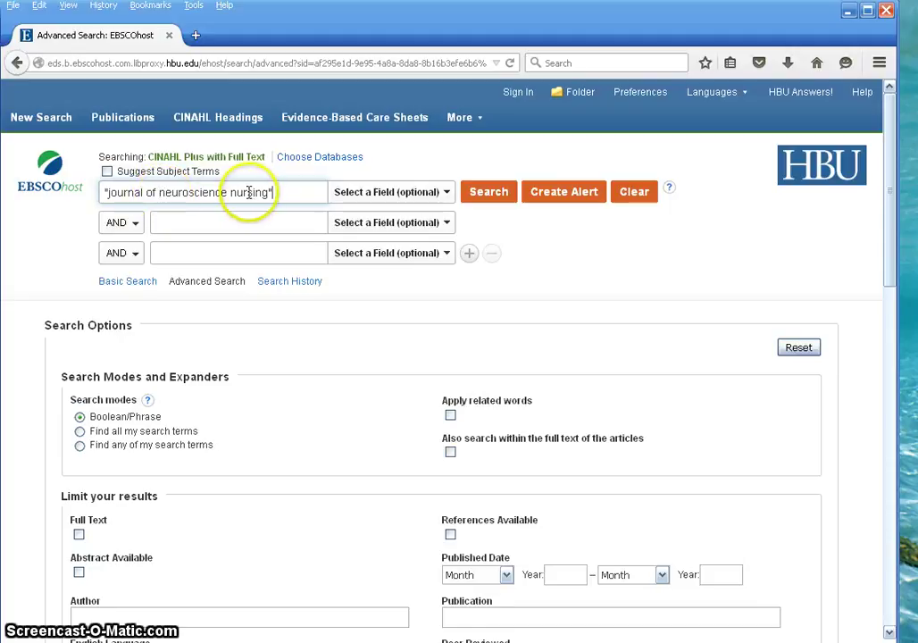
click(446, 194)
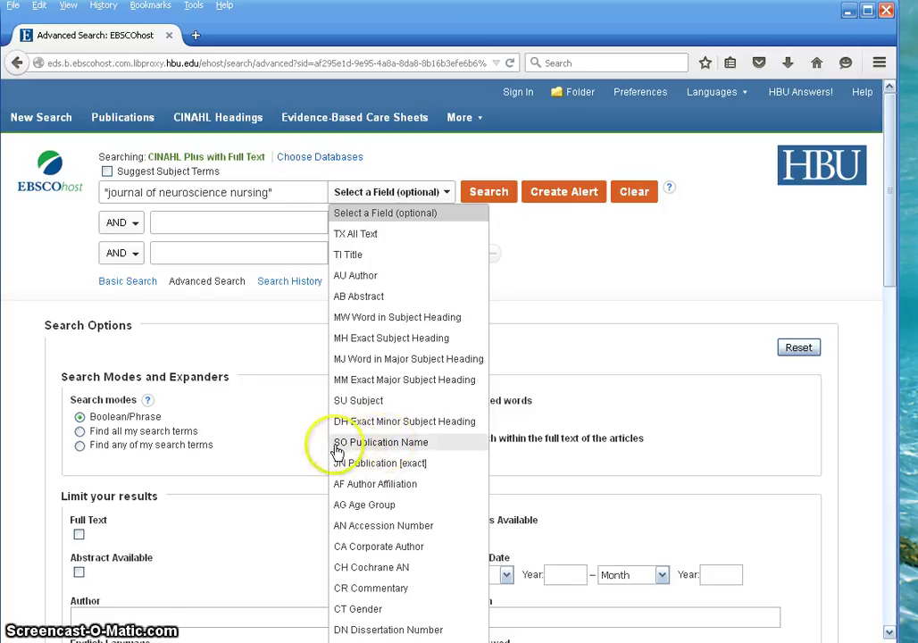
click(367, 444)
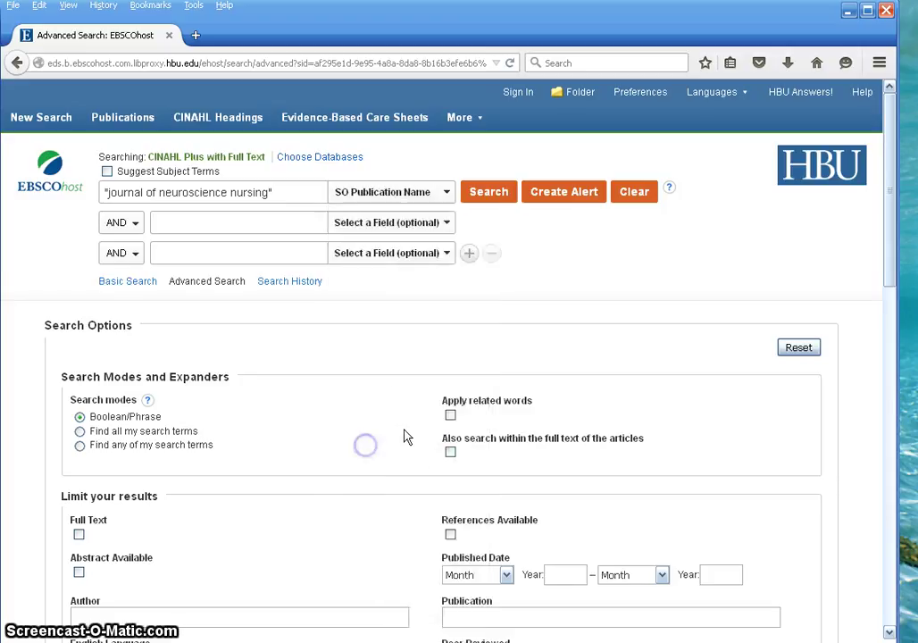
click(487, 190)
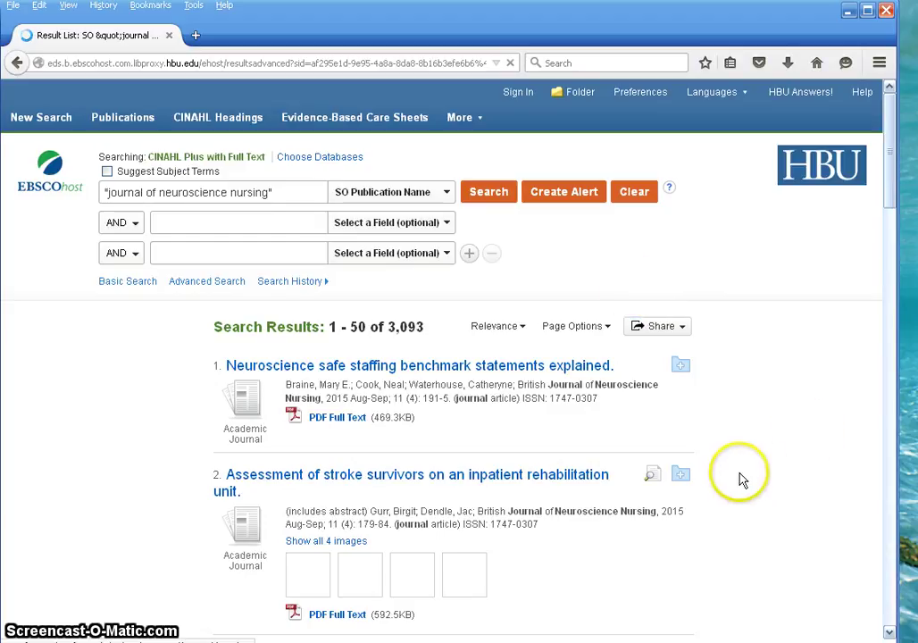
Step: Examine the journal names in the search results and expand the Publication filter to see the matching publications
scroll(733, 470, down, 2)
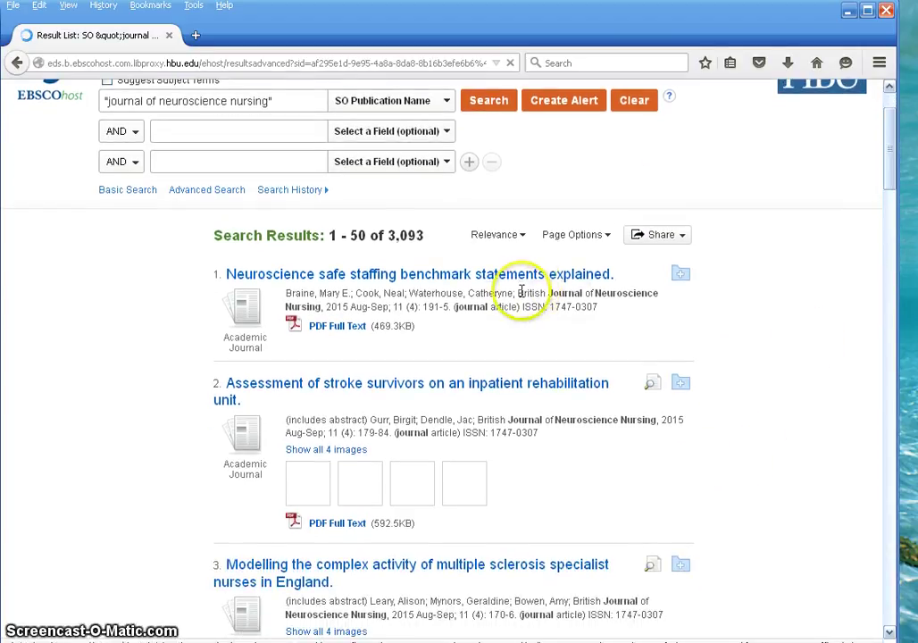
drag(518, 293, 319, 307)
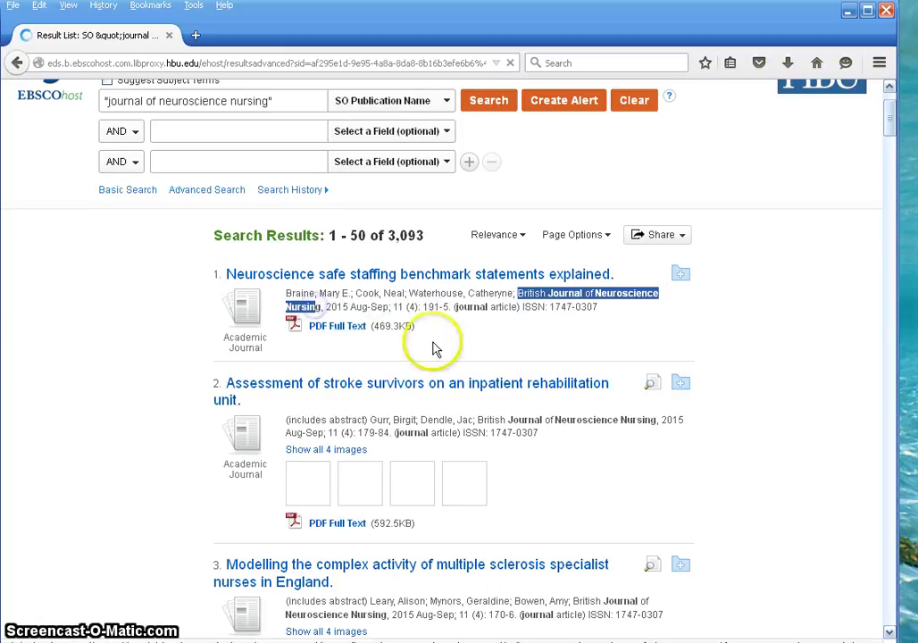
click(516, 344)
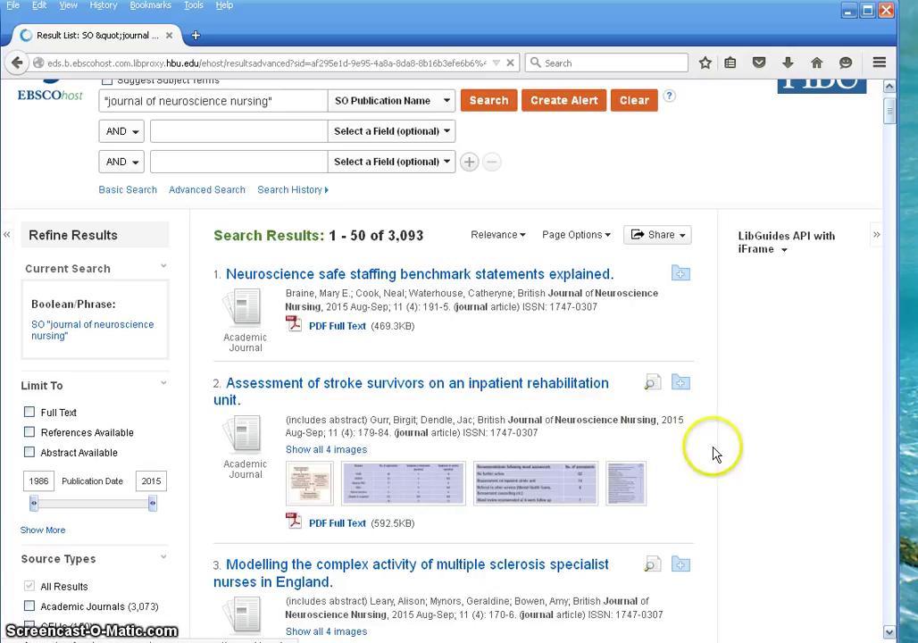
scroll(714, 453, down, 4)
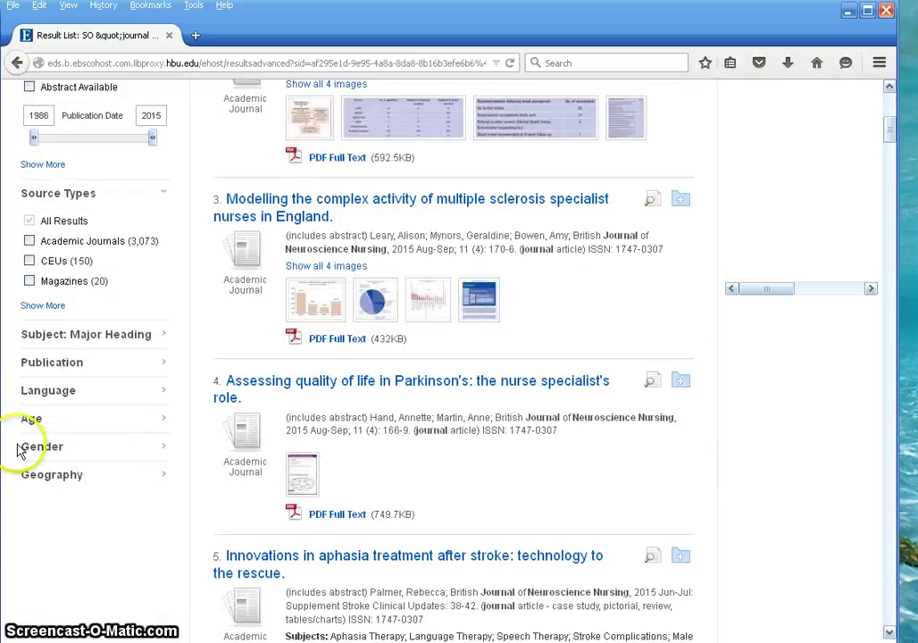
click(66, 366)
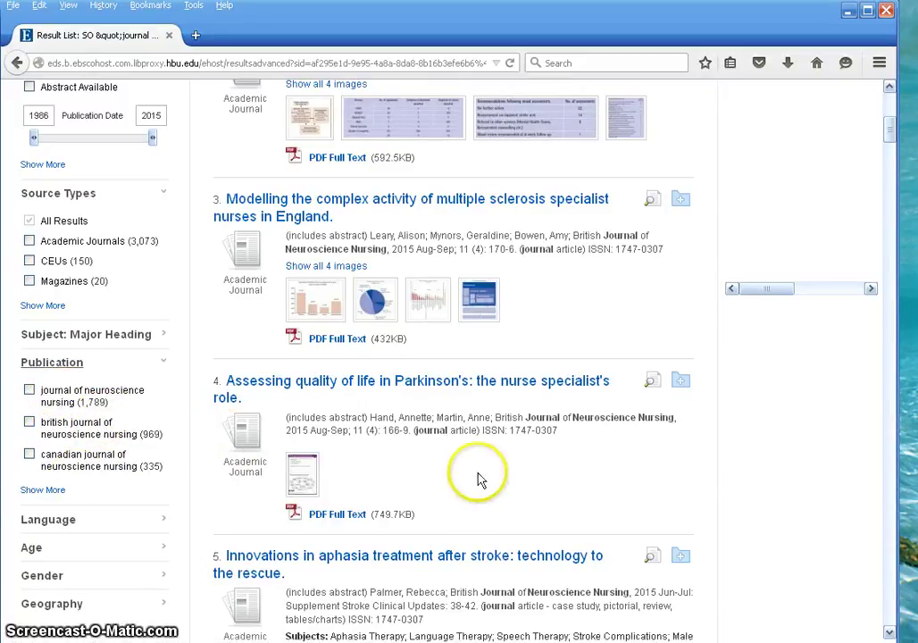
Step: Clear the search terms and start a new search
scroll(478, 481, up, 5)
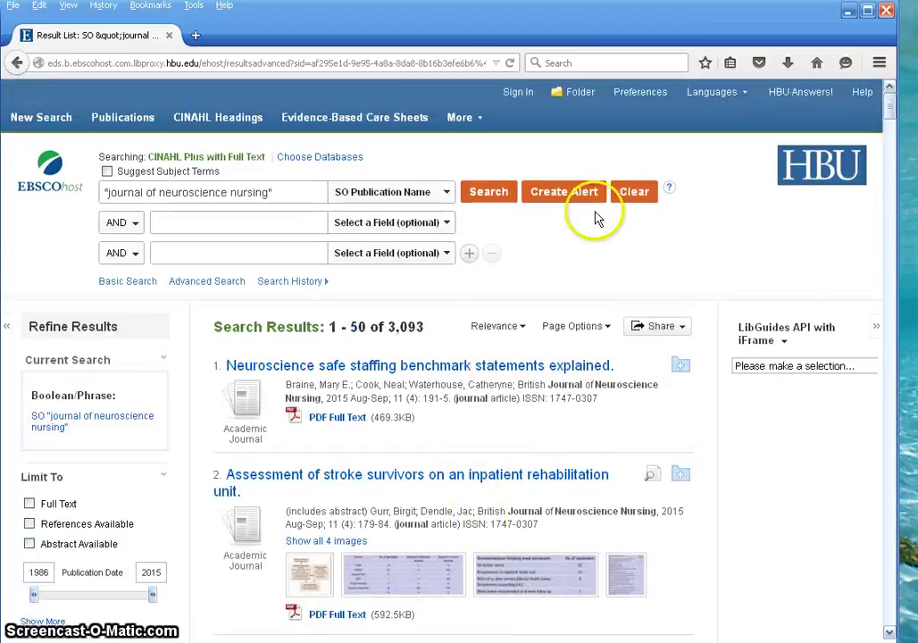
click(635, 193)
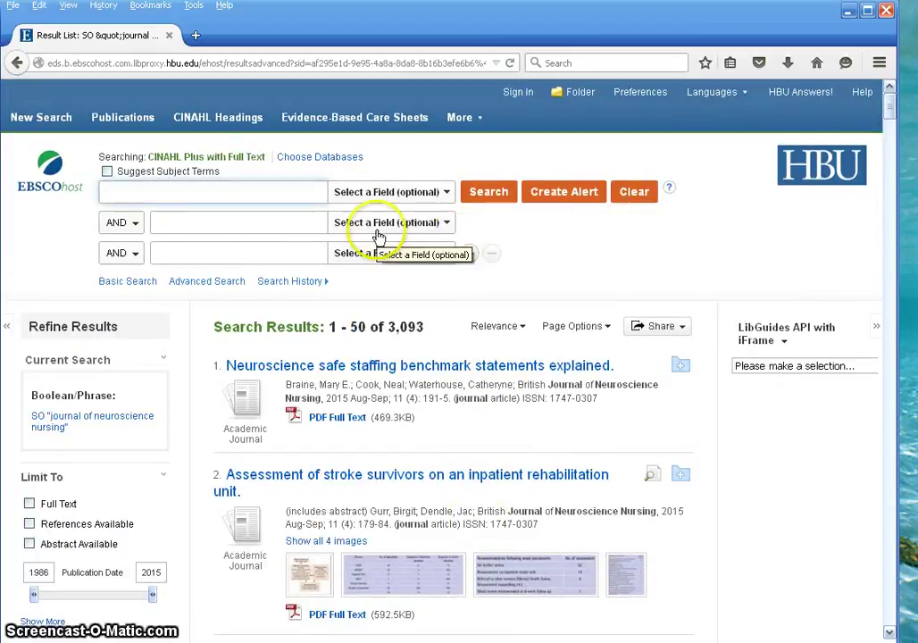
click(52, 123)
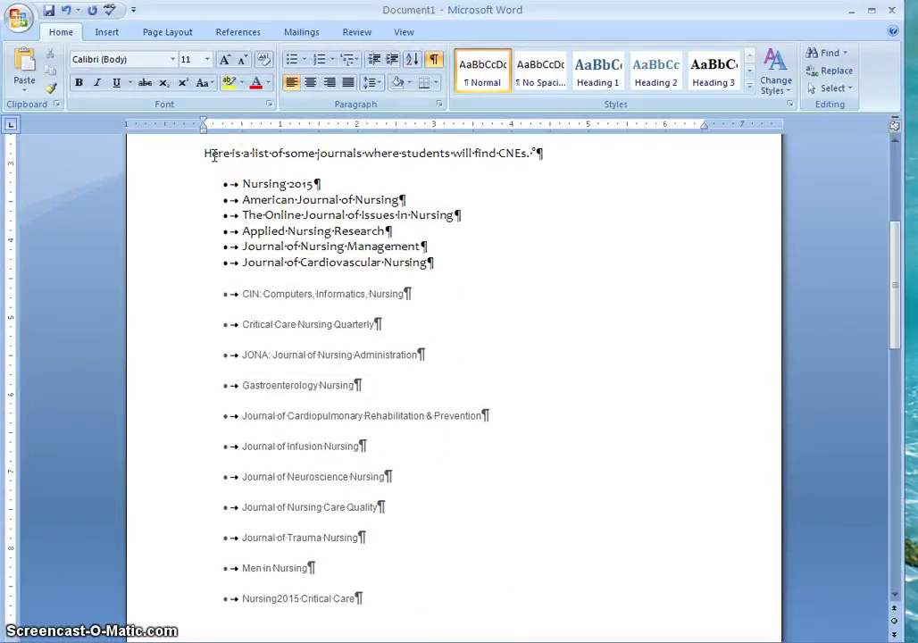
Step: Examine the list of journals with CNEs and how the search string joins the quoted journal titles with OR
click(391, 157)
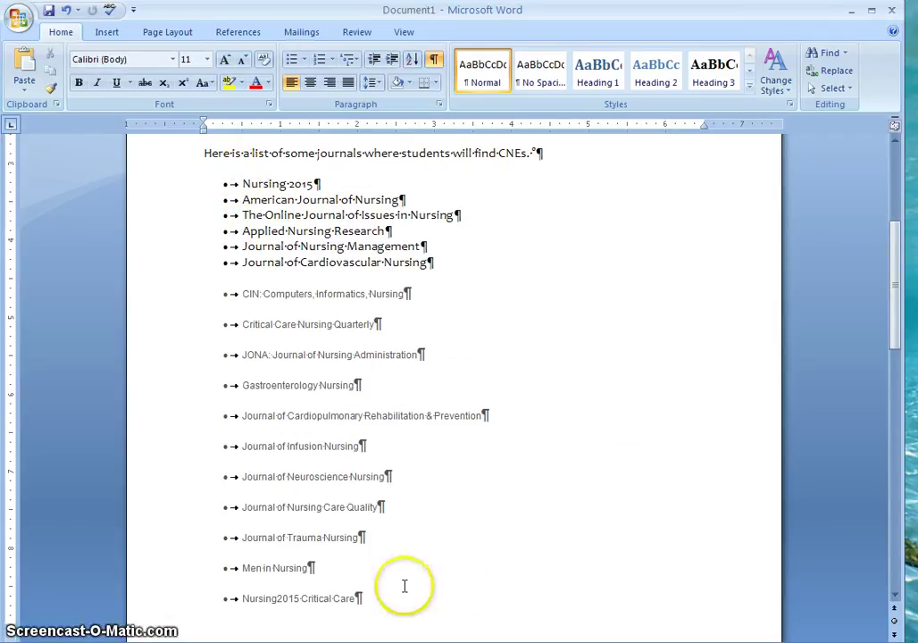
scroll(420, 585, up, 4)
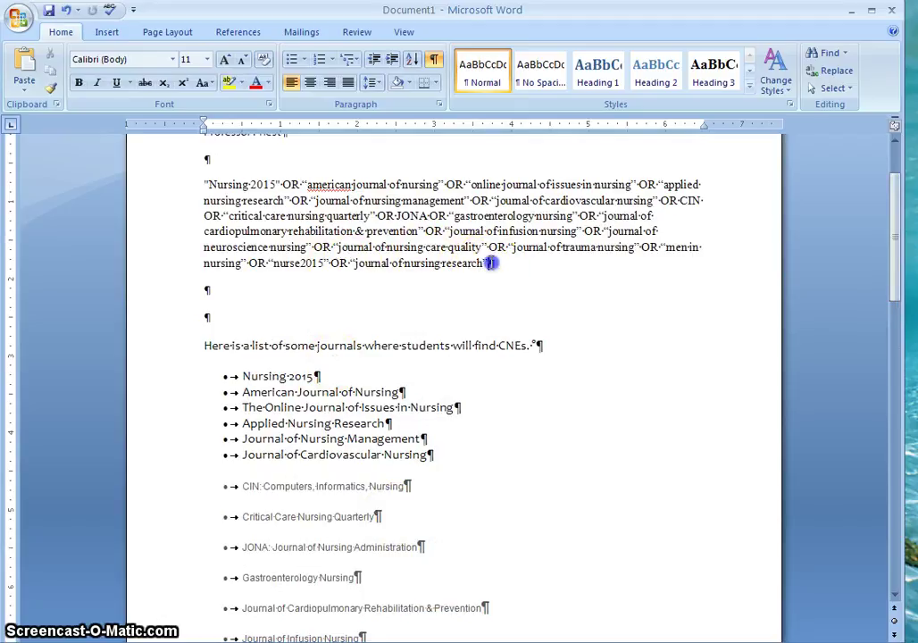
drag(492, 263, 205, 186)
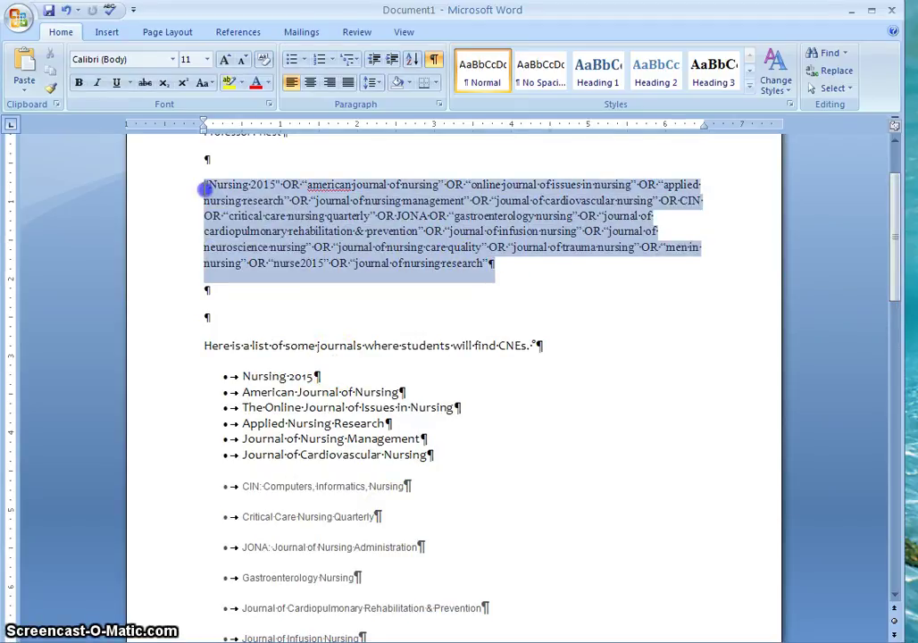
click(311, 301)
double_click(340, 264)
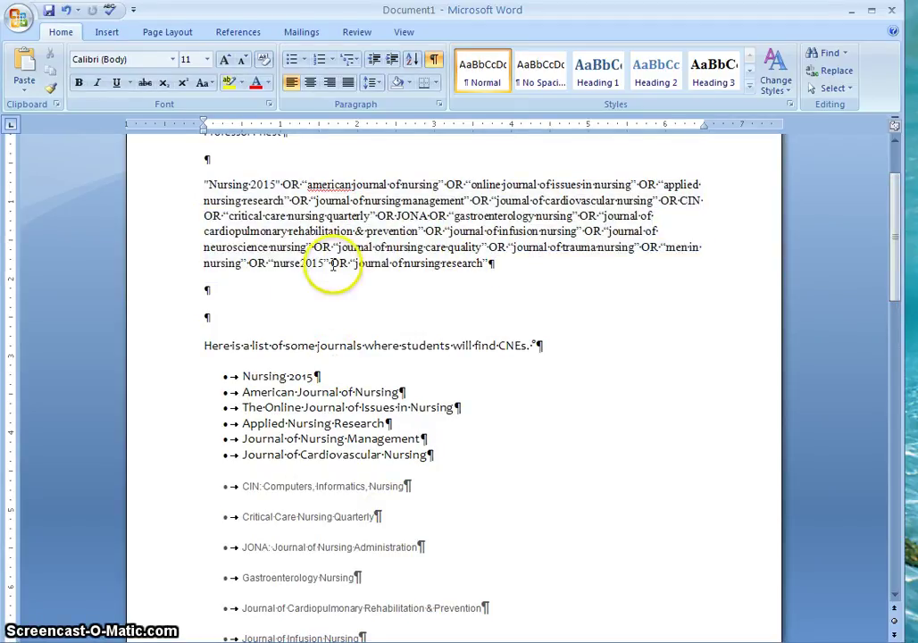
click(390, 287)
click(348, 264)
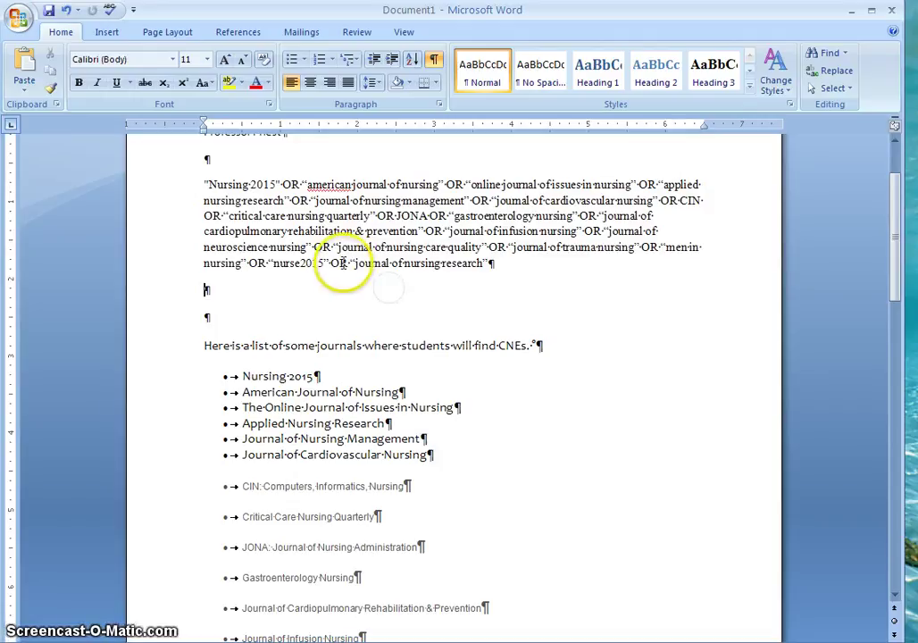
drag(351, 263, 358, 265)
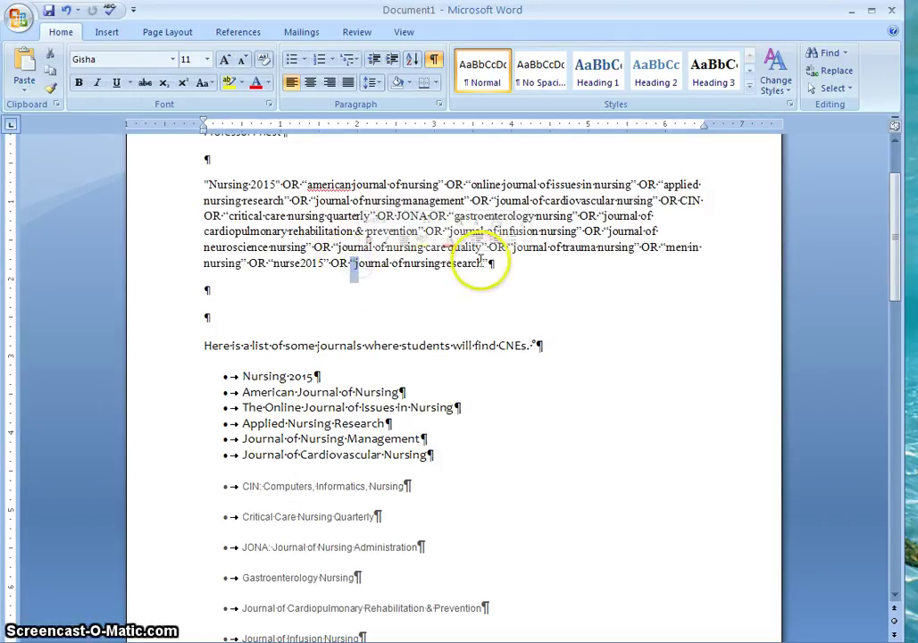
drag(481, 264, 488, 264)
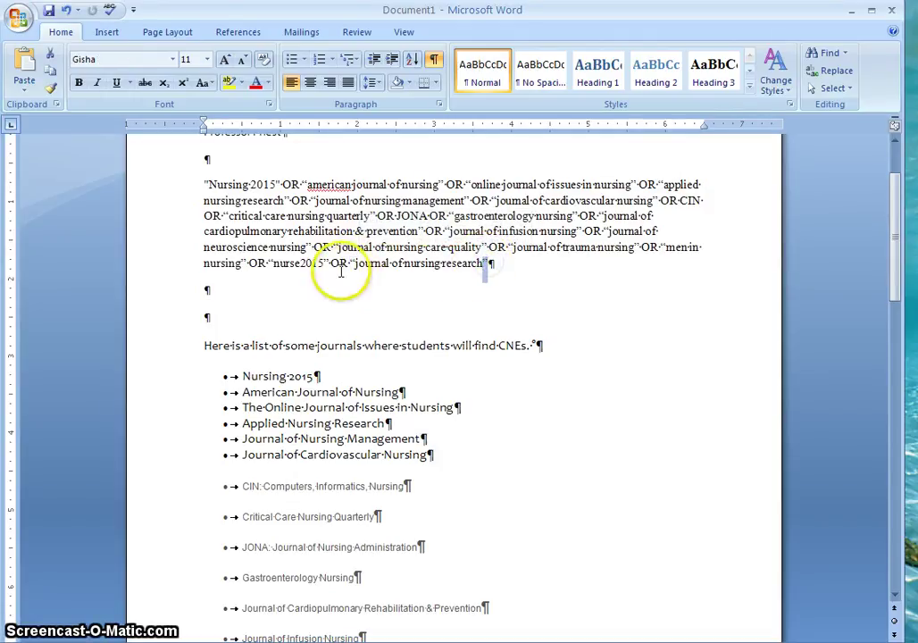
click(506, 275)
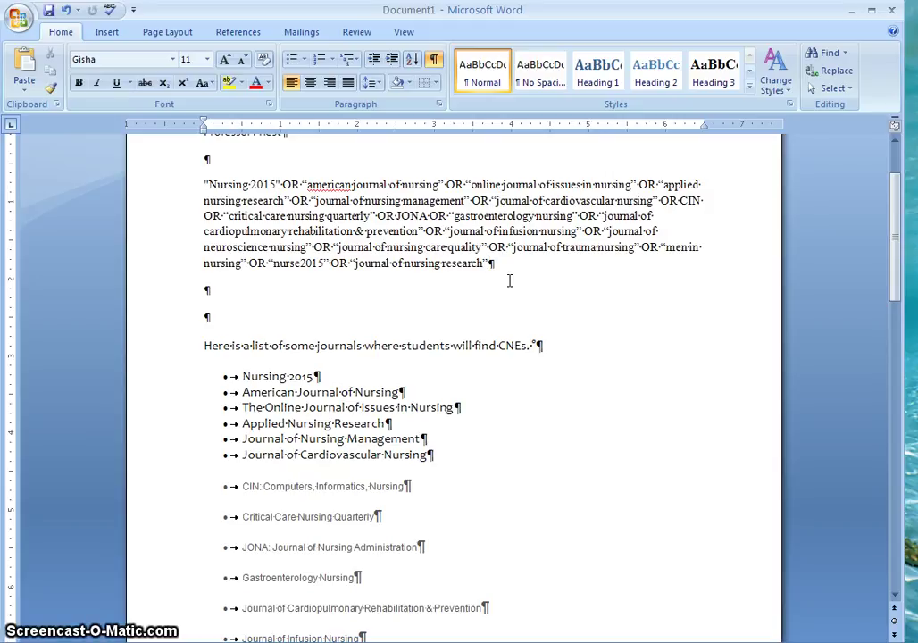
Step: Copy the whole search string of journal titles, from "Nursing 2015" through "journal of nursing research"
click(488, 263)
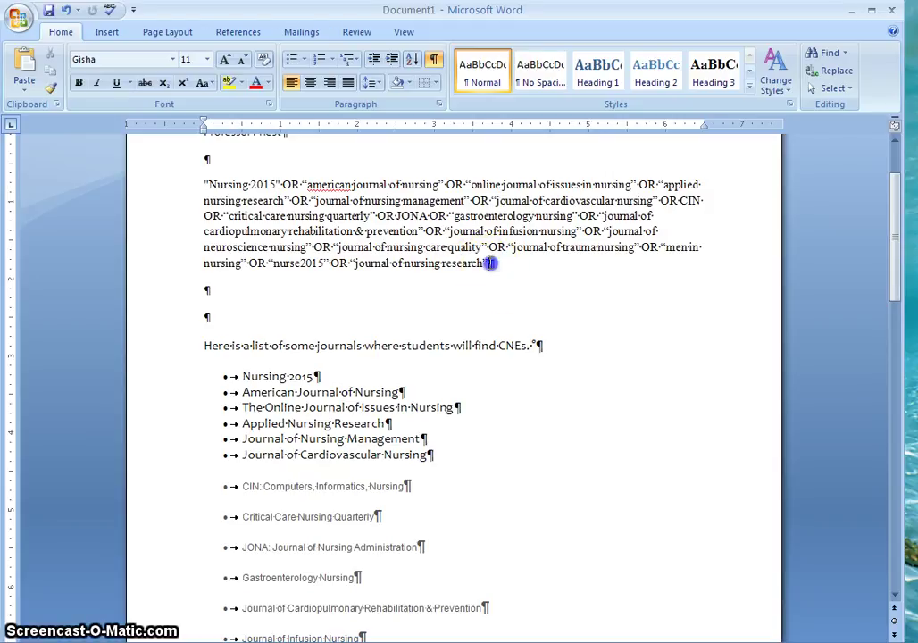
drag(485, 264, 203, 182)
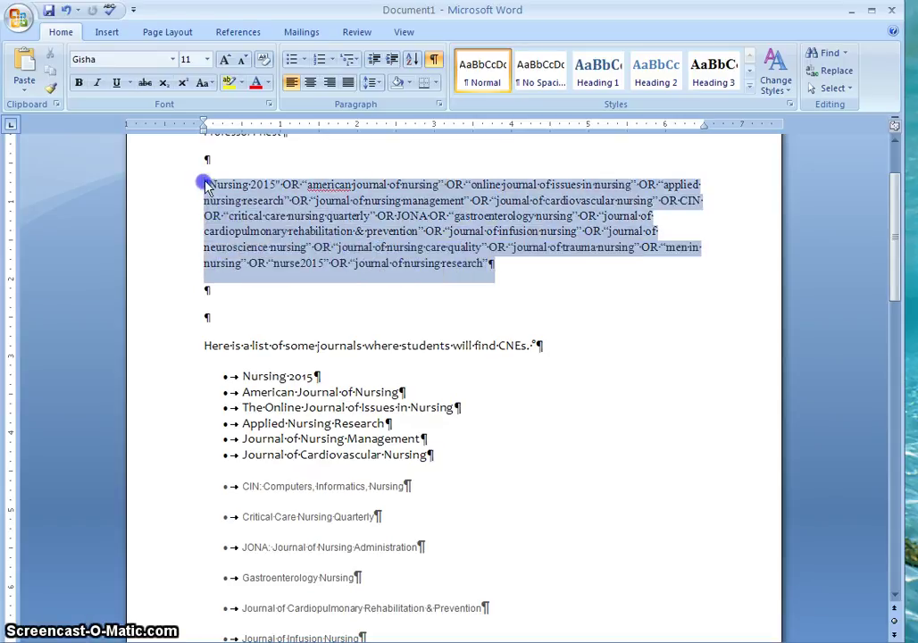
right_click(365, 218)
click(410, 240)
Step: Switch back to EBSCOhost in the browser and paste the copied journal search string as the first search term
key(alt+Tab)
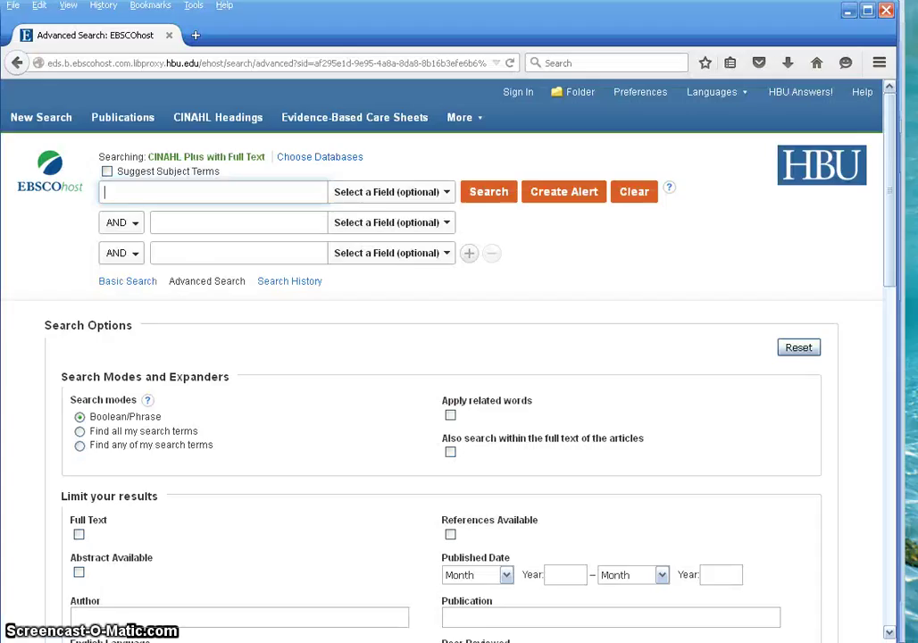
click(206, 185)
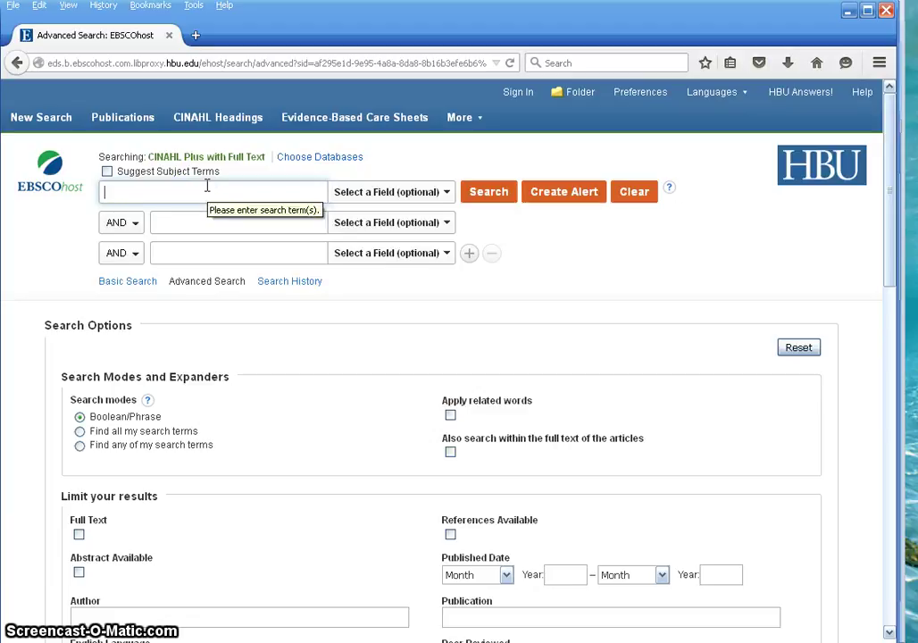
right_click(206, 186)
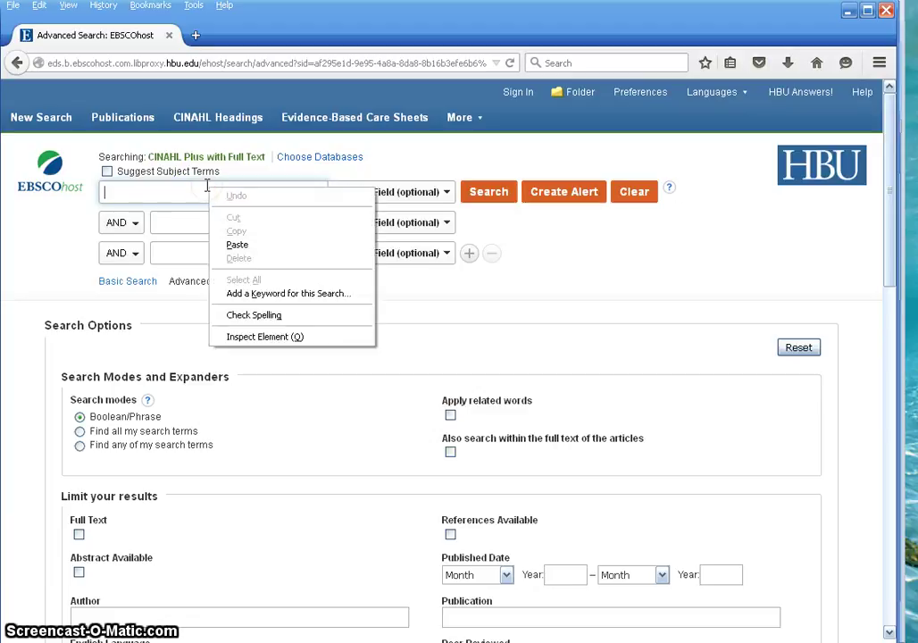
click(258, 242)
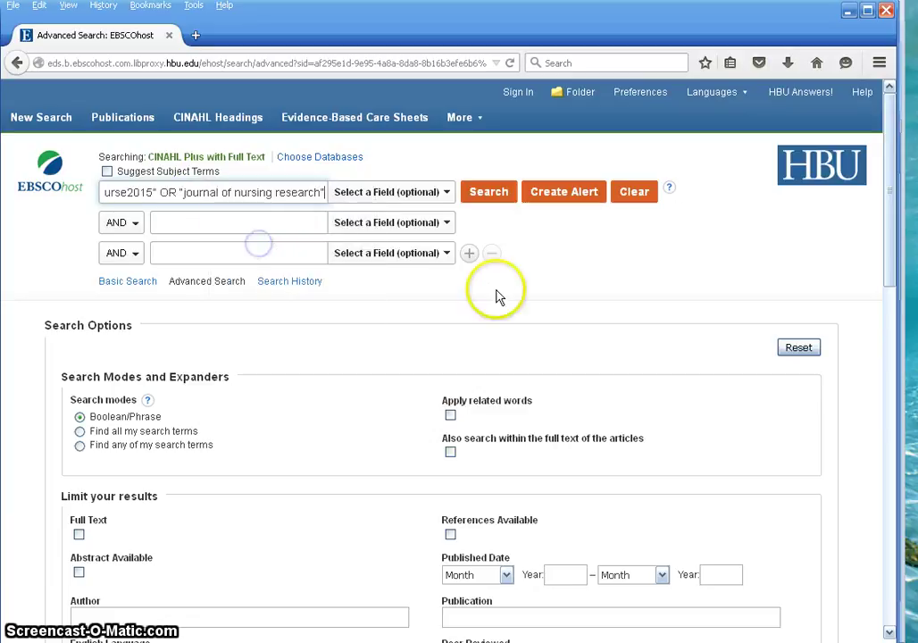
Step: Restrict the journal search string to the SO Publication Name field
double_click(167, 192)
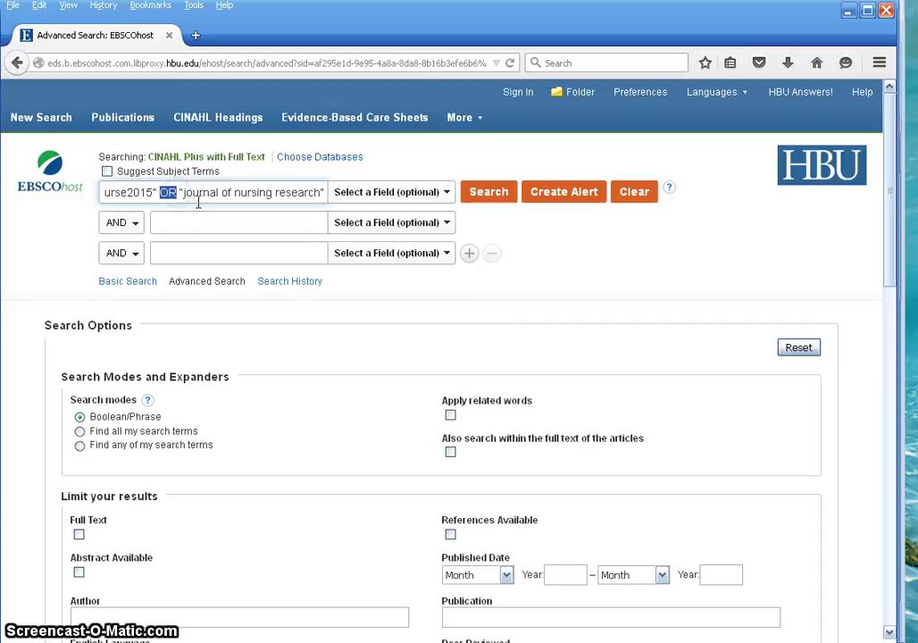
click(180, 192)
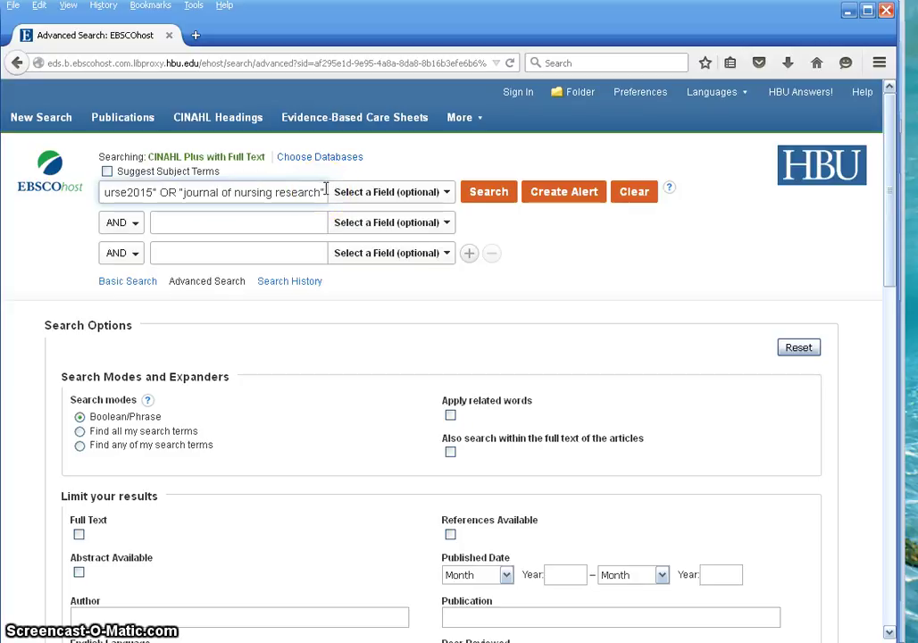
click(446, 197)
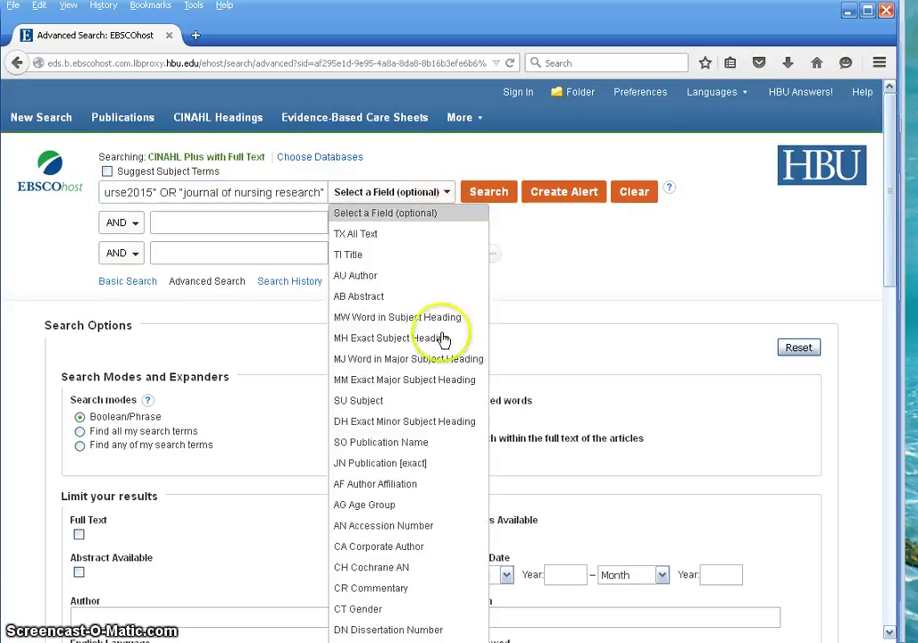
click(421, 444)
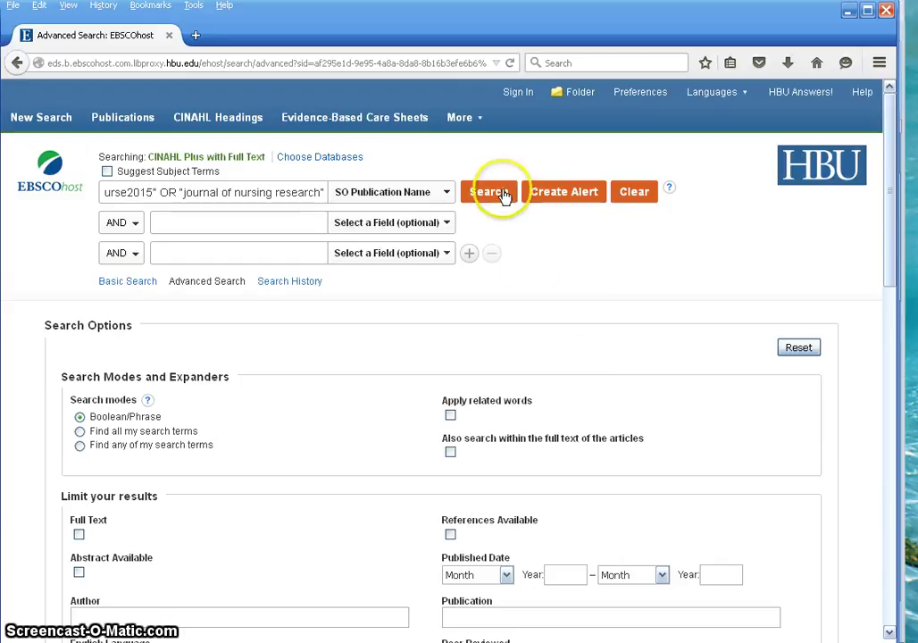
Step: Limit the published date to September 2010 through October 2015 and run the search
scroll(648, 279, down, 2)
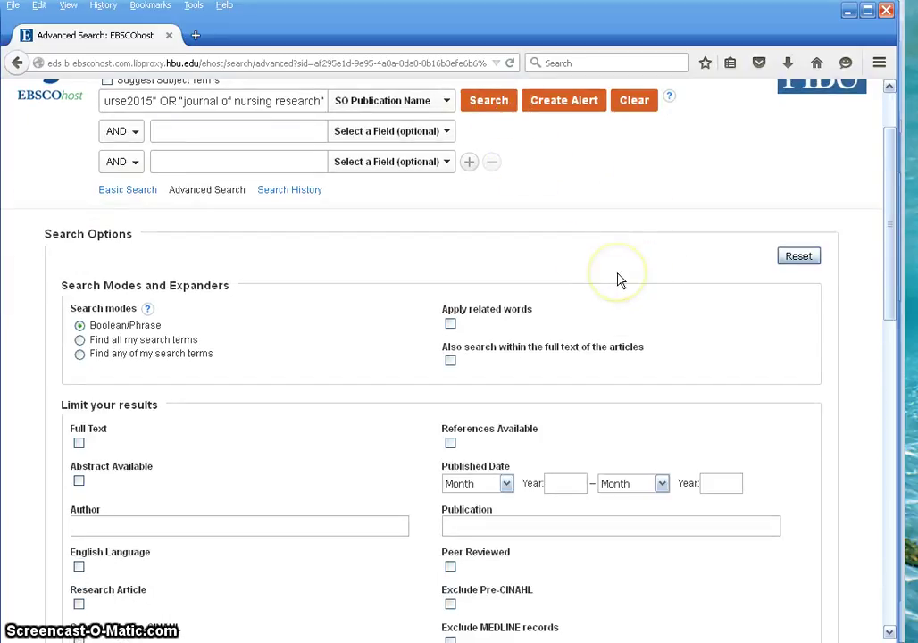
click(566, 483)
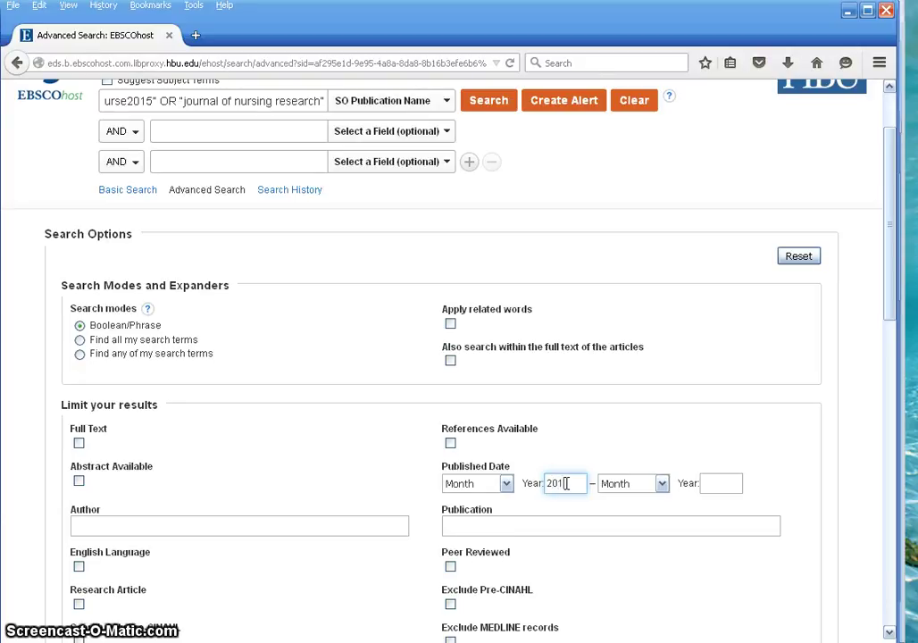
click(710, 481)
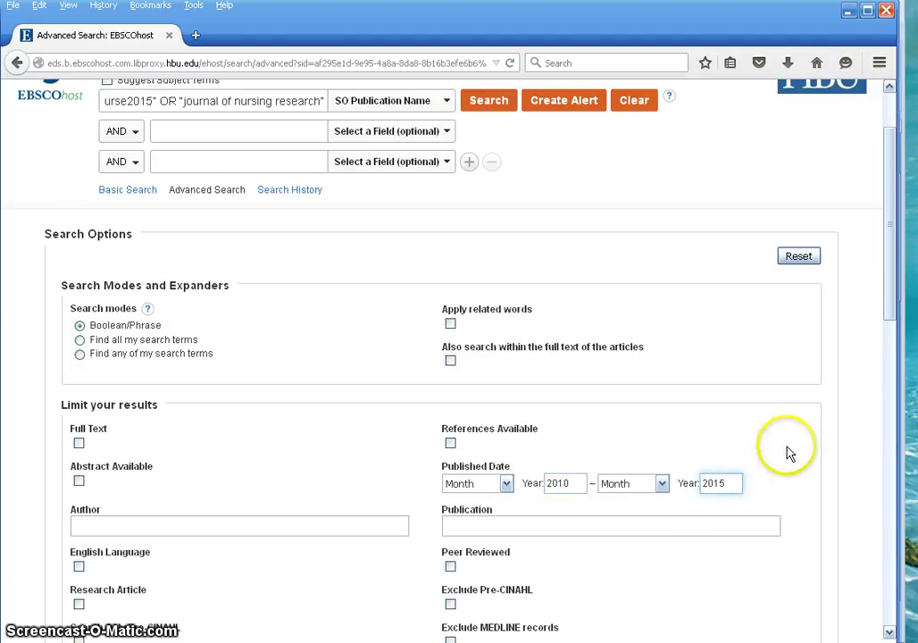
click(663, 485)
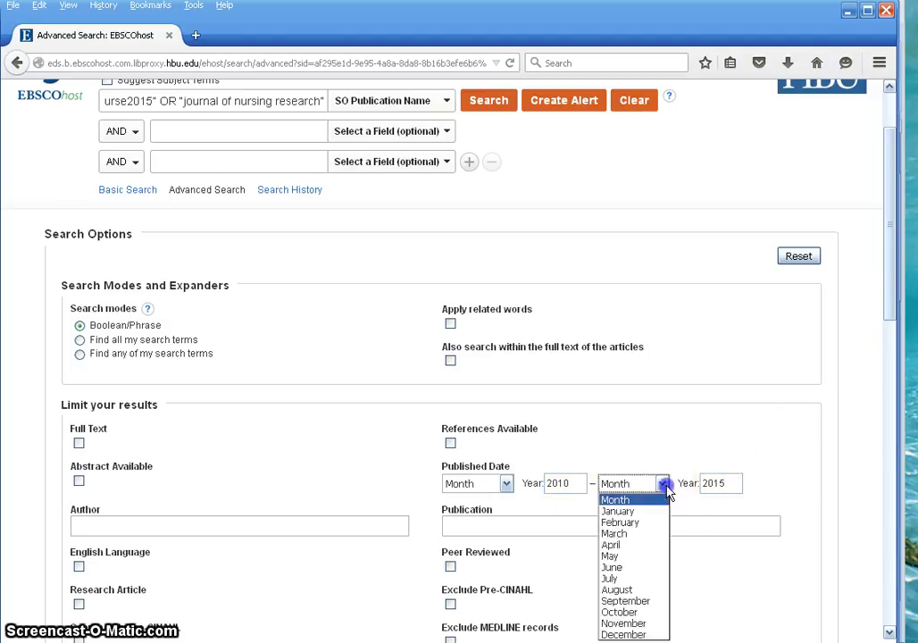
click(622, 611)
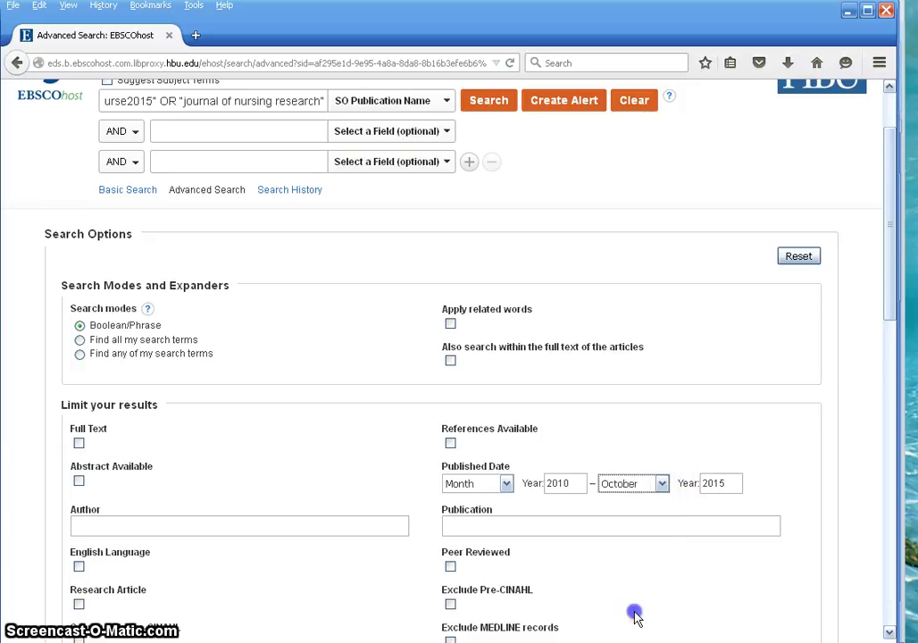
click(505, 483)
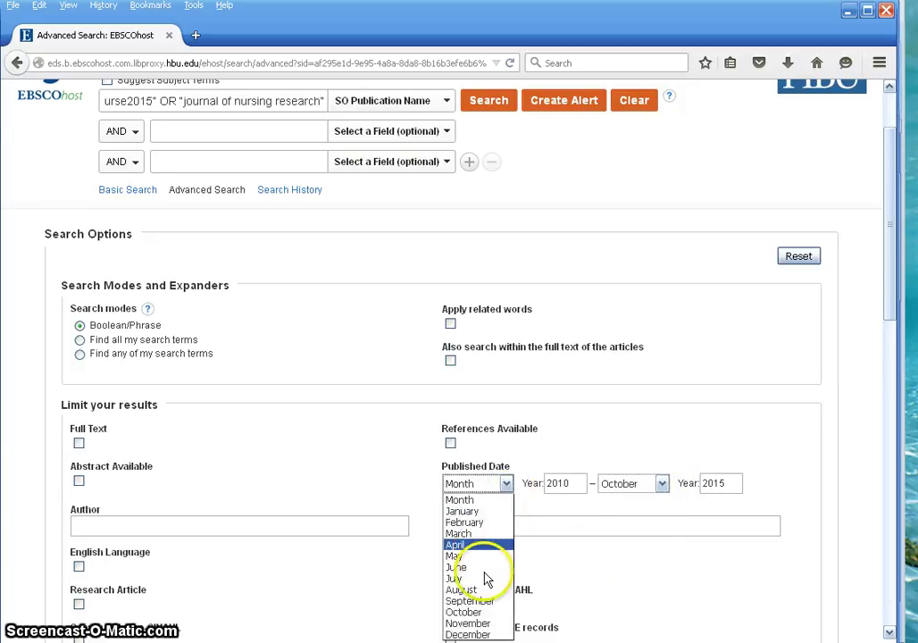
click(482, 601)
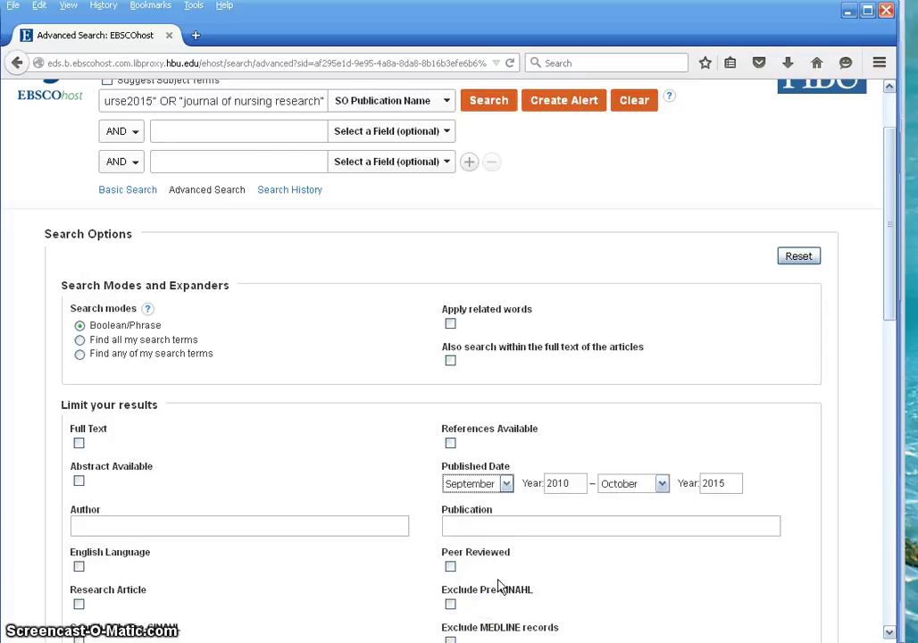
click(499, 105)
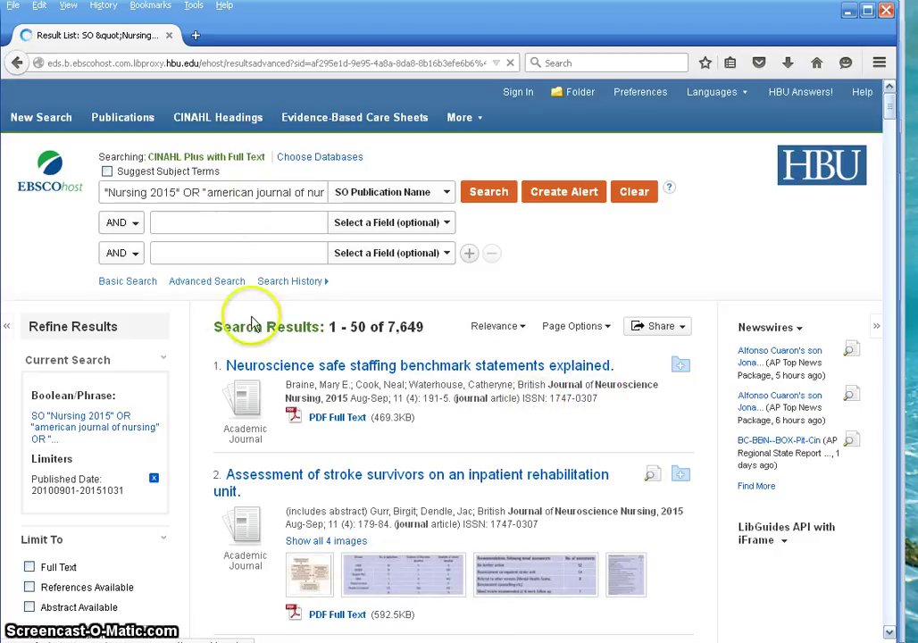
Step: Examine which journals the articles in the publication-name search results come from
scroll(390, 434, down, 3)
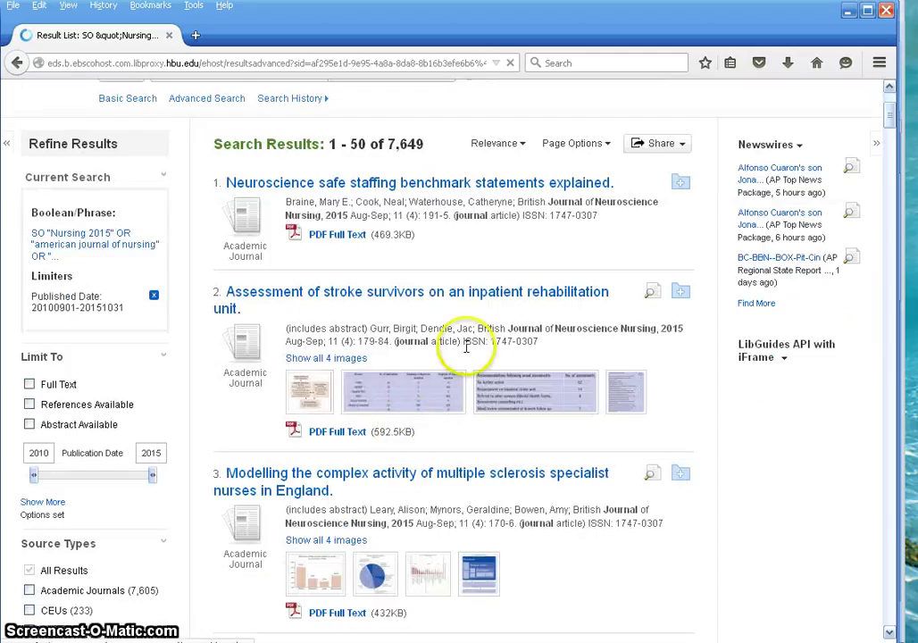
scroll(521, 429, down, 4)
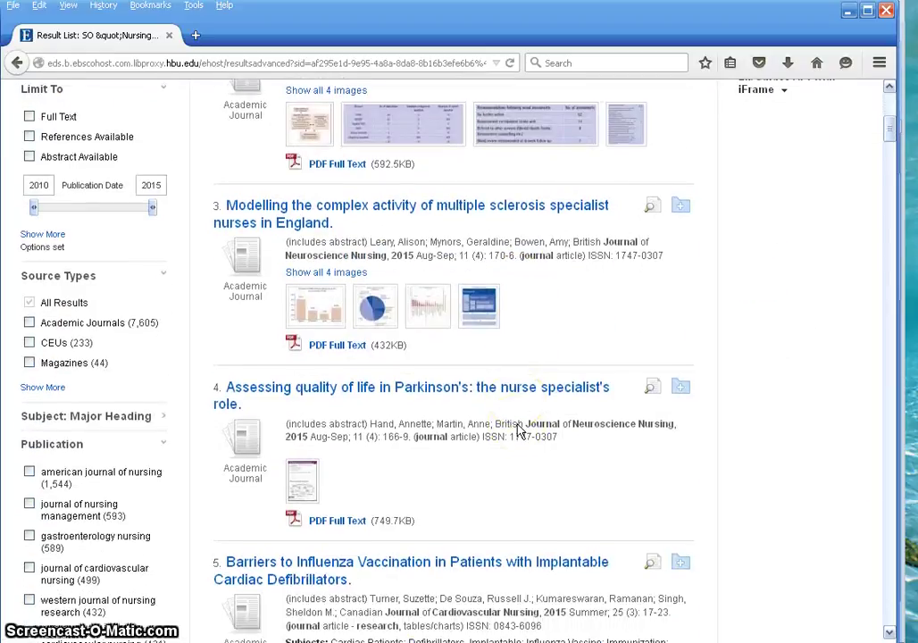
scroll(518, 429, down, 2)
scroll(520, 430, down, 2)
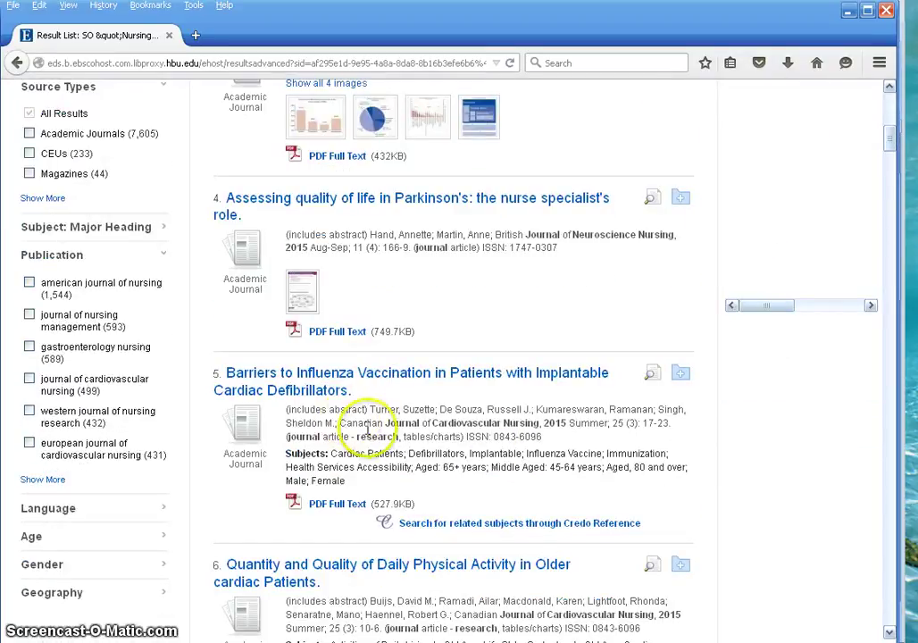
scroll(409, 479, down, 4)
scroll(412, 478, down, 2)
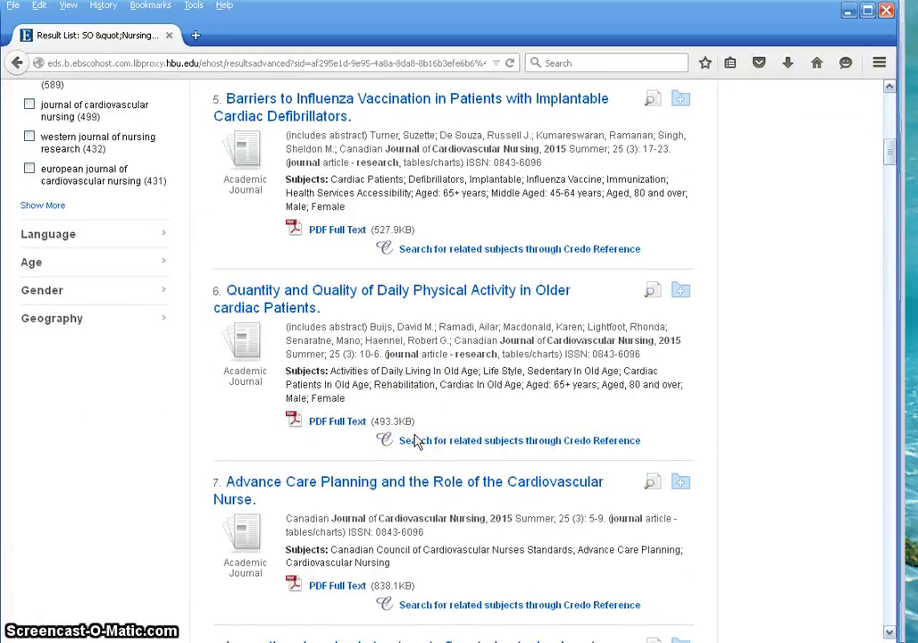
scroll(415, 440, up, 20)
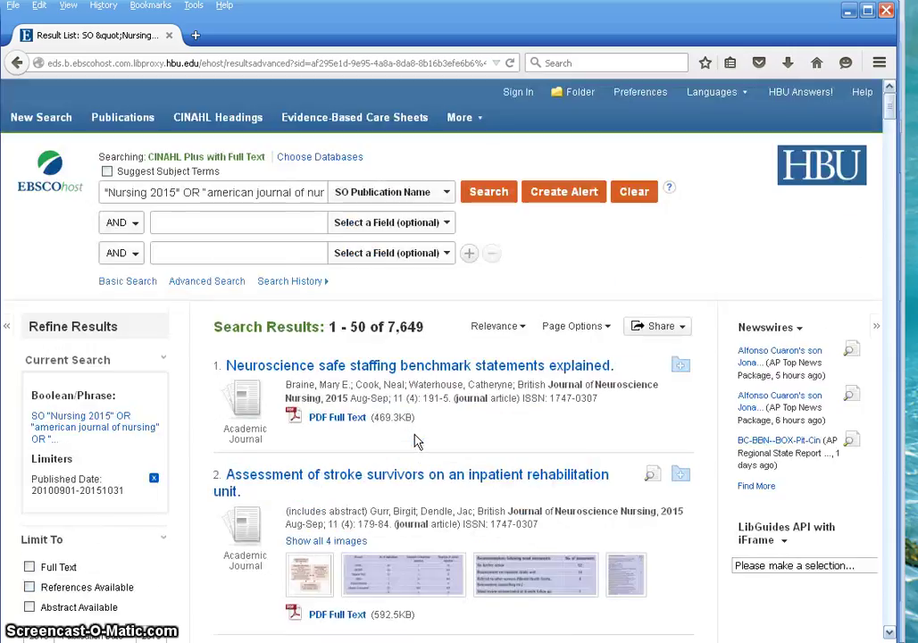
Step: Change the search field of the journal string to JN Publication [exact] and rerun the search
click(446, 192)
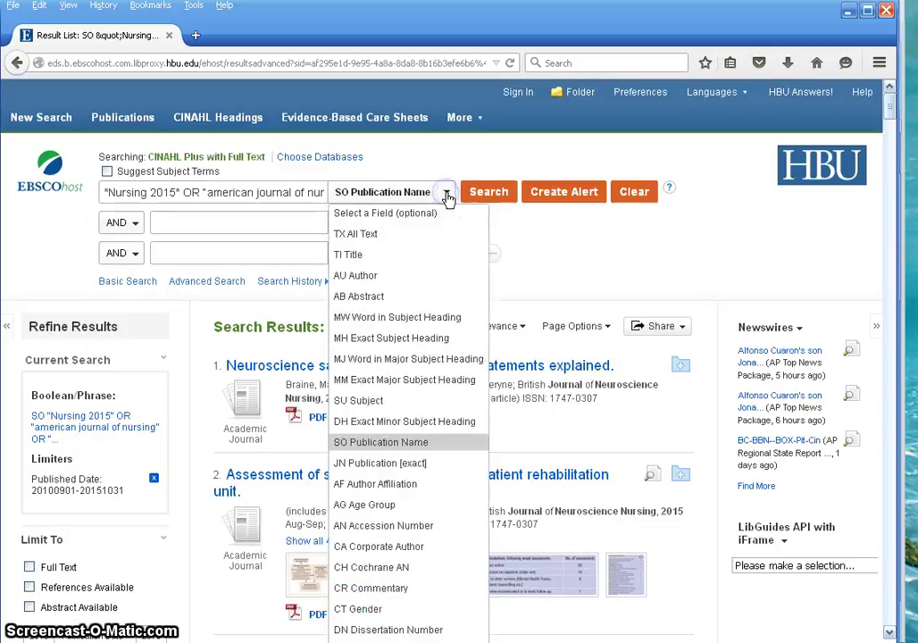
click(393, 463)
click(507, 206)
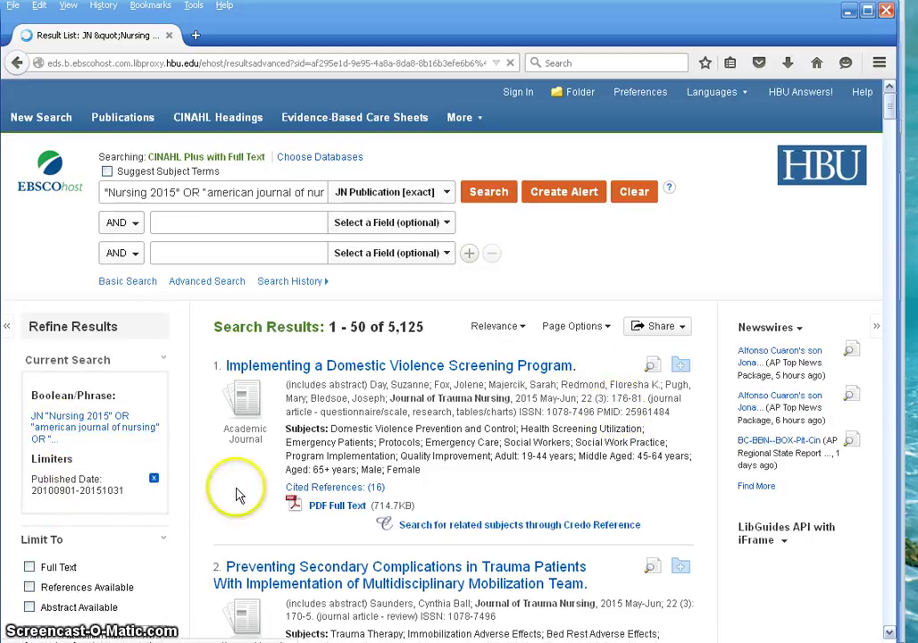
Step: Review the exact-publication search results, checking the source journal, publication date and document type of the listed articles
scroll(239, 494, down, 3)
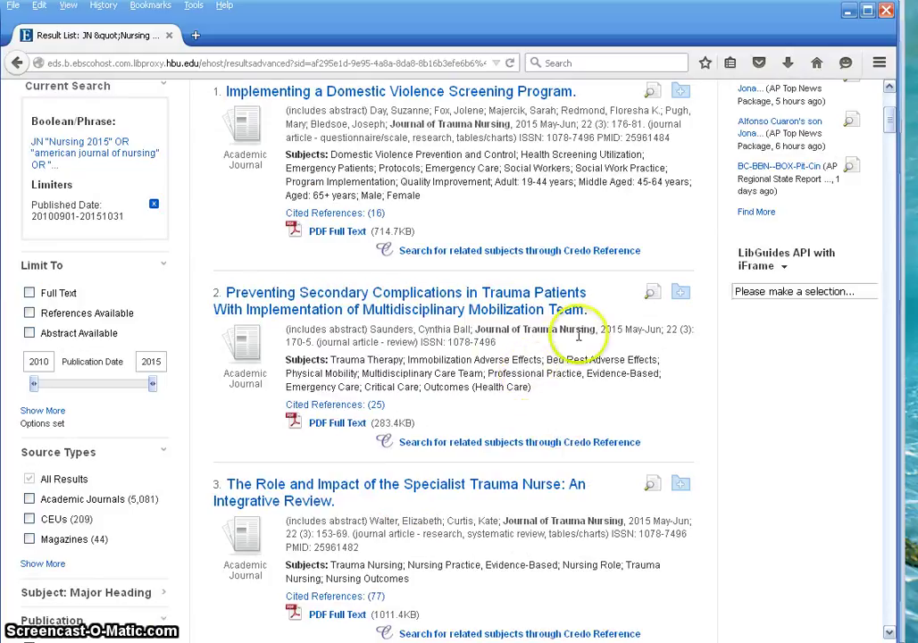
scroll(580, 355, down, 5)
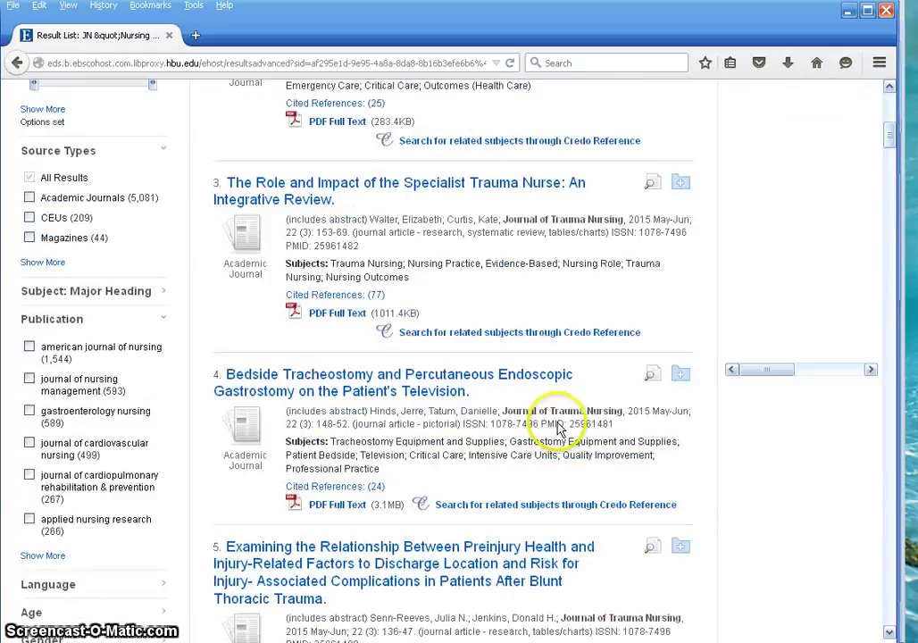
scroll(522, 360, down, 3)
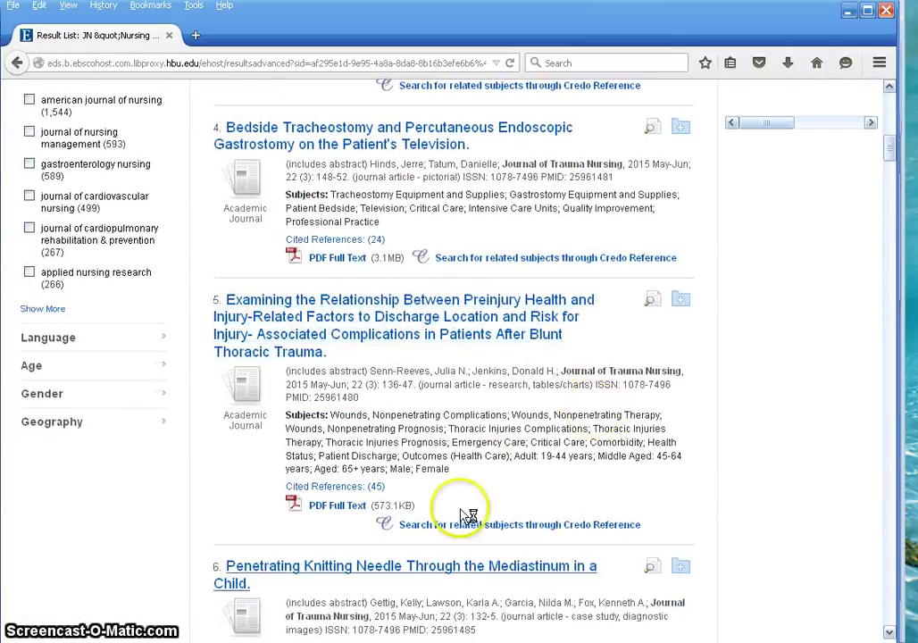
scroll(505, 549, down, 4)
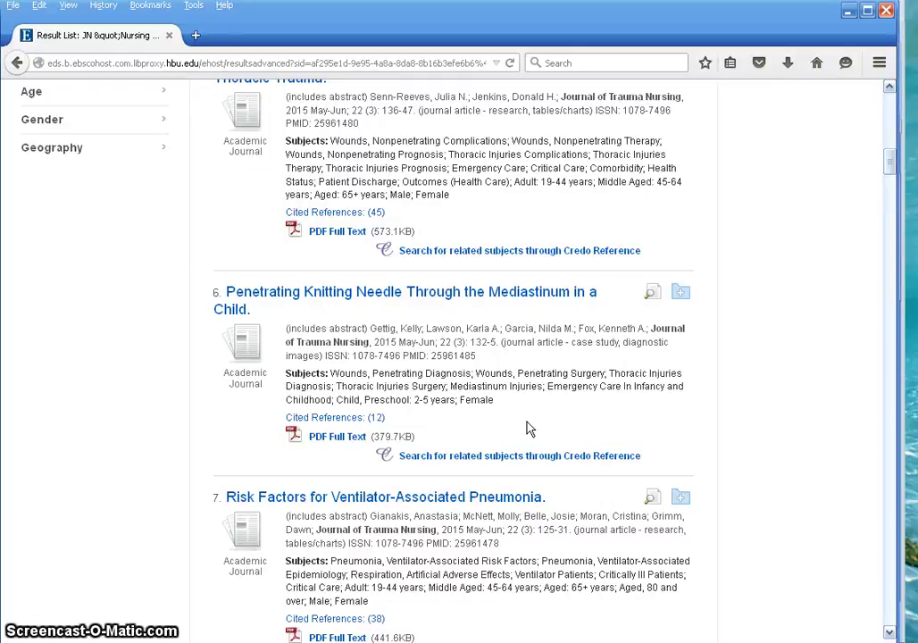
scroll(527, 429, up, 8)
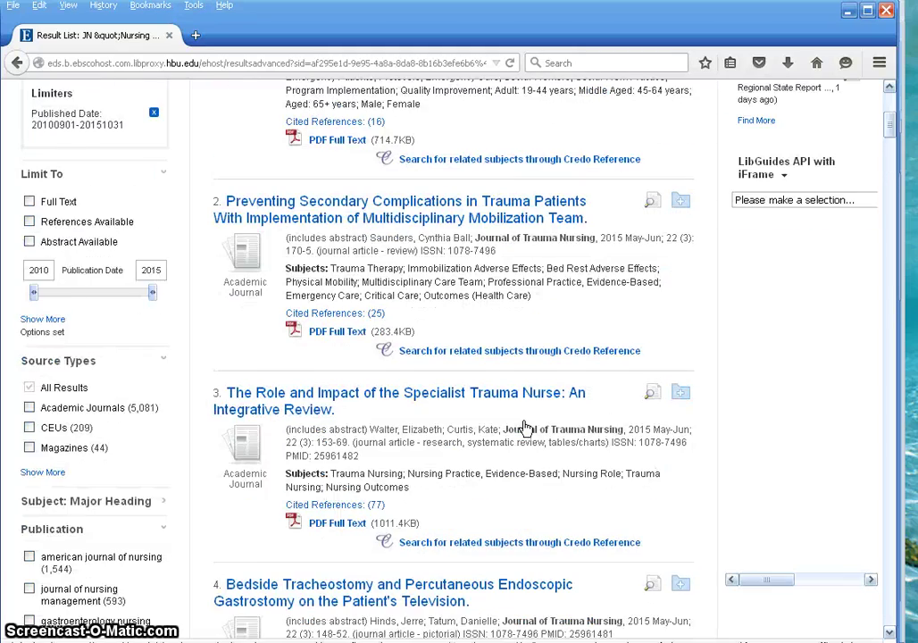
scroll(527, 427, up, 5)
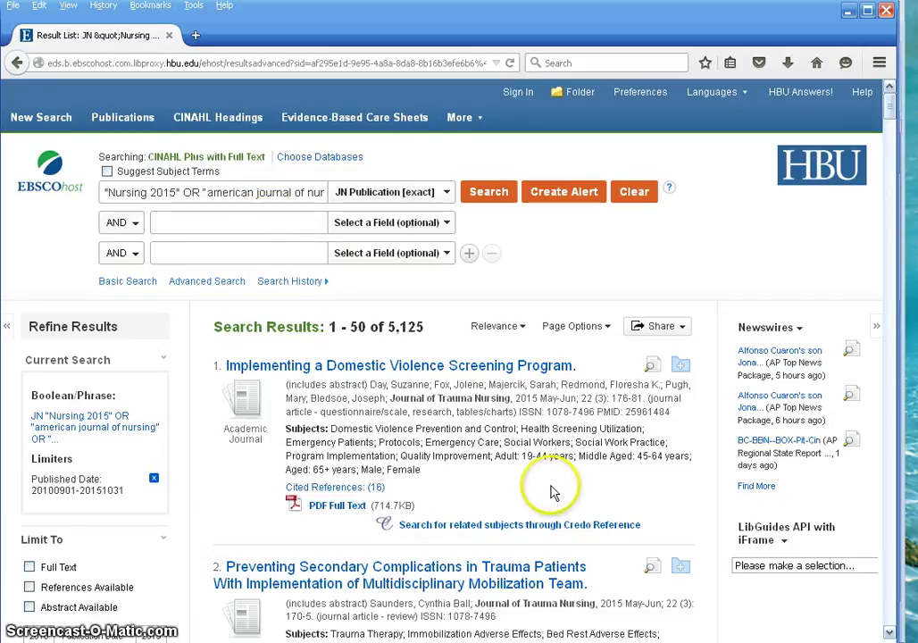
scroll(112, 484, down, 3)
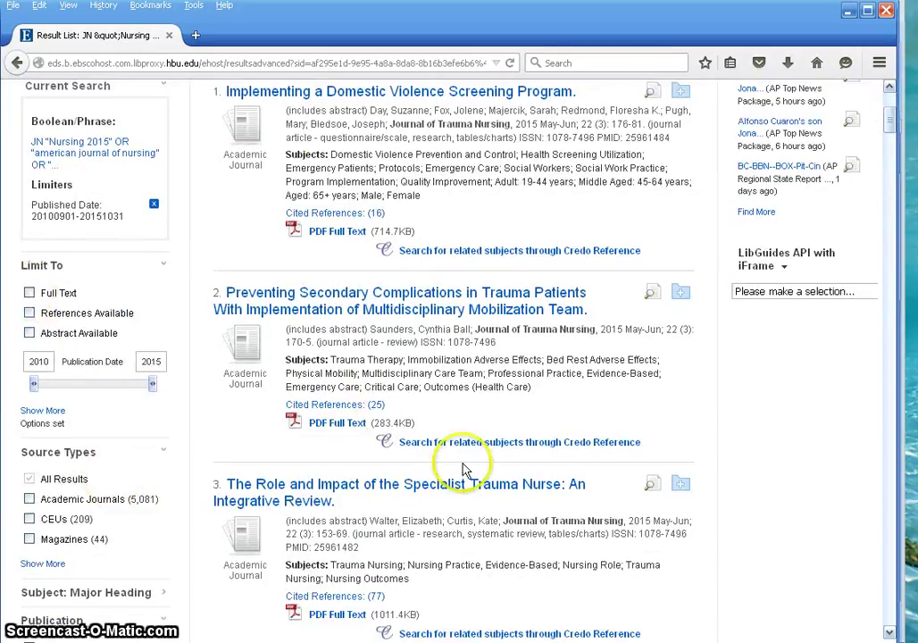
scroll(464, 470, down, 3)
scroll(464, 469, down, 10)
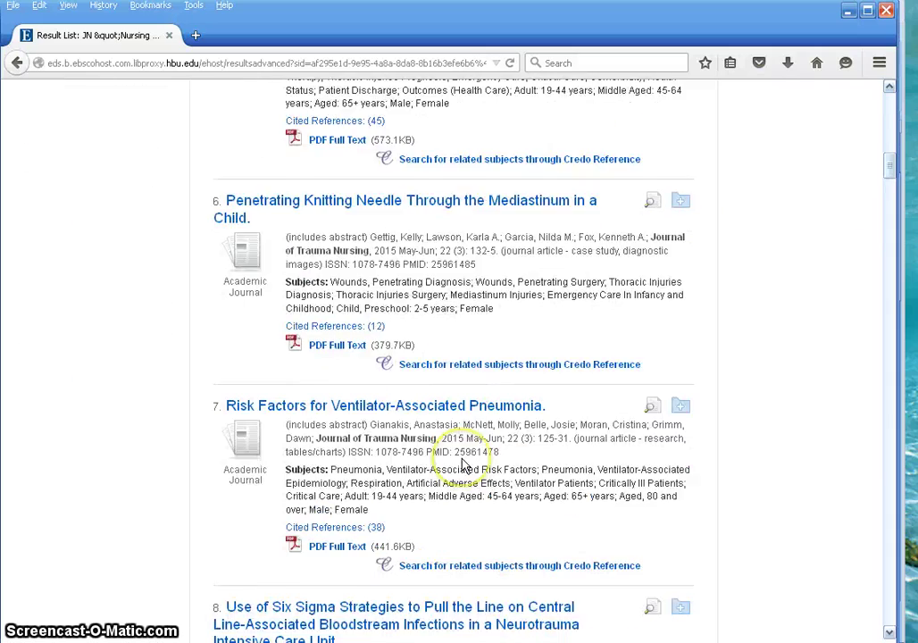
scroll(463, 465, down, 12)
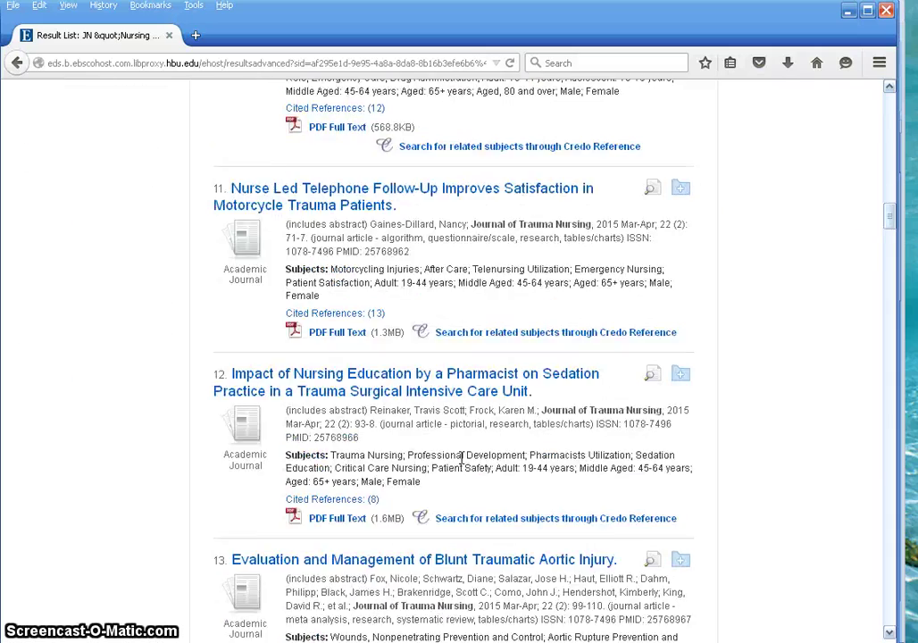
click(278, 411)
scroll(338, 477, down, 5)
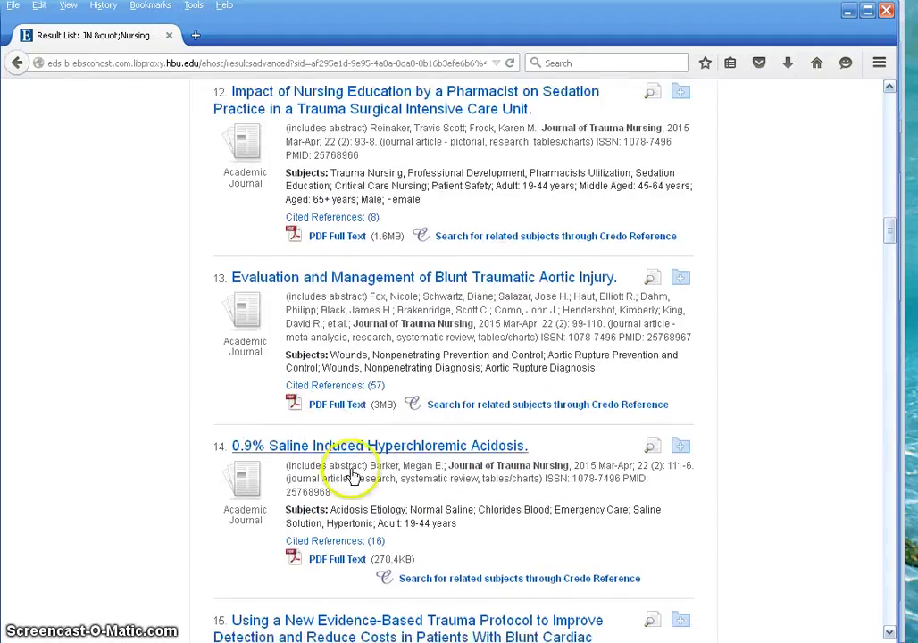
scroll(386, 500, down, 13)
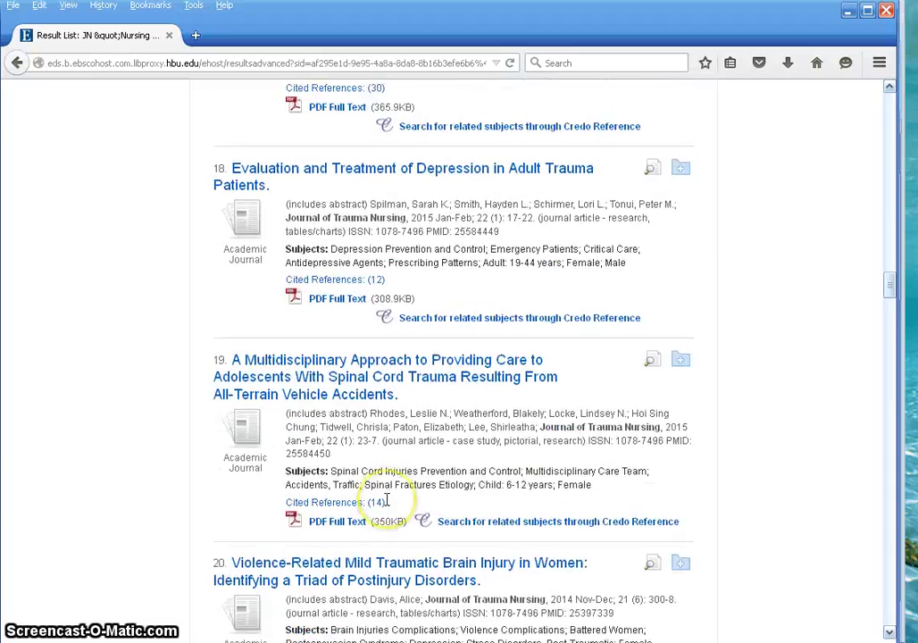
scroll(387, 500, down, 10)
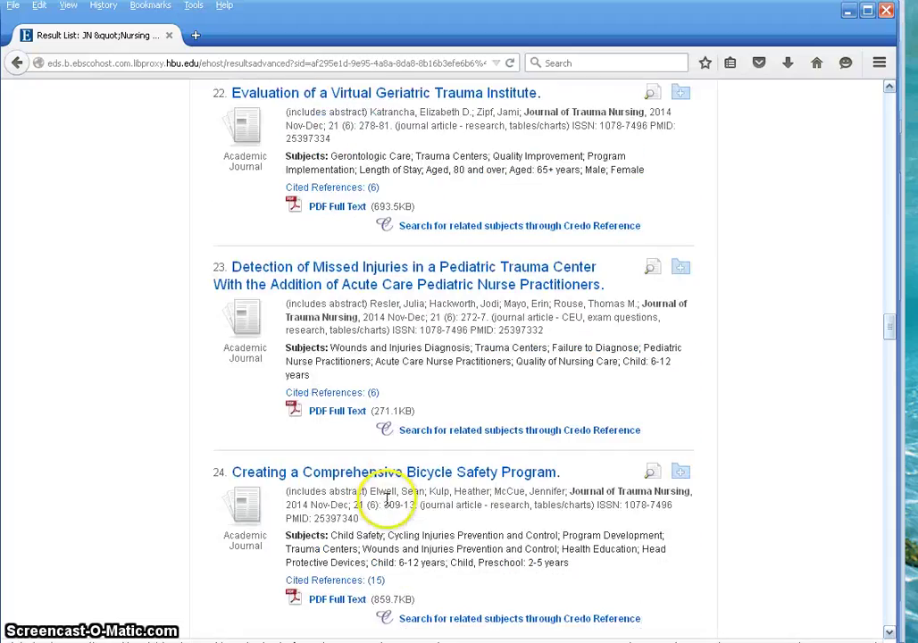
scroll(514, 499, down, 10)
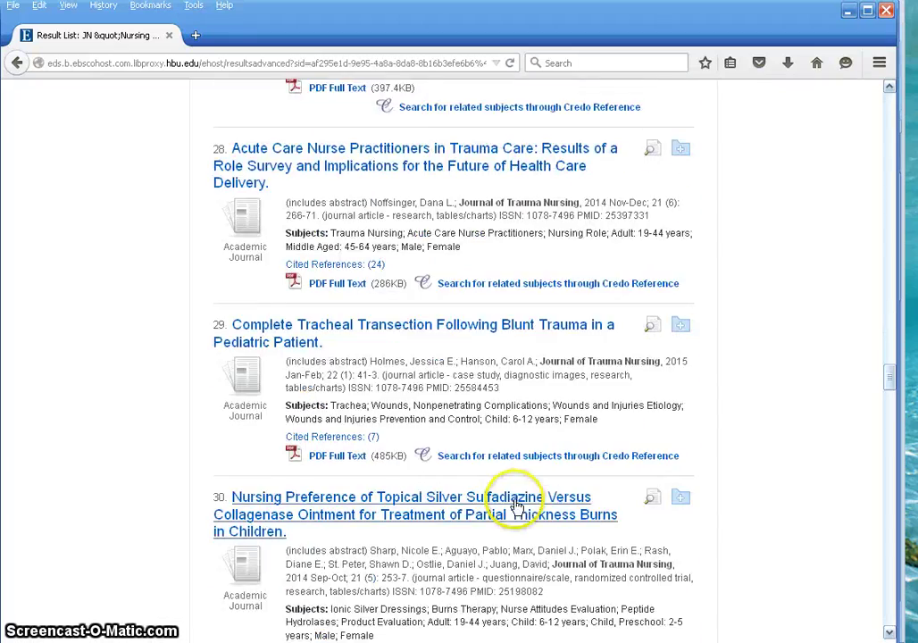
scroll(514, 505, down, 4)
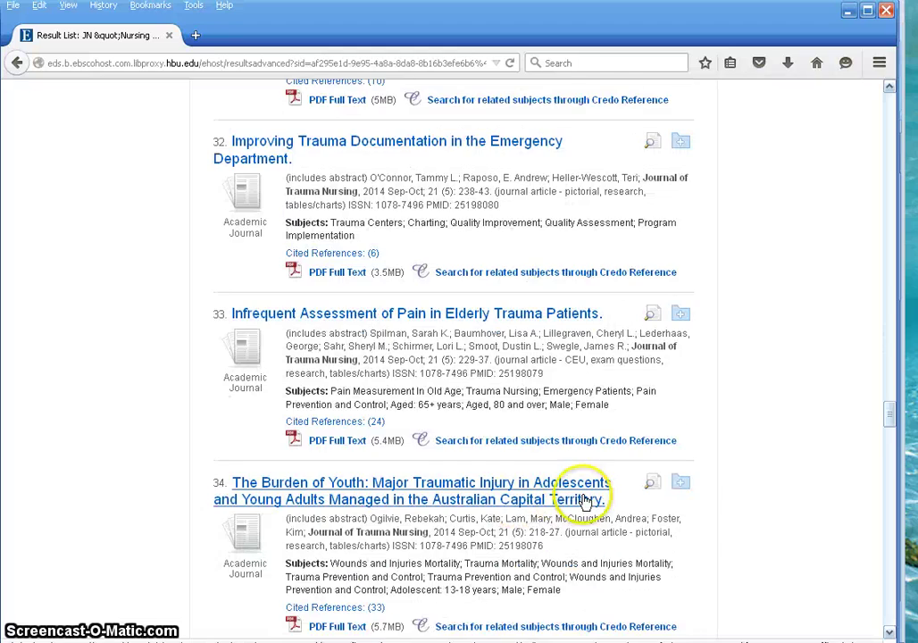
drag(896, 435, 888, 103)
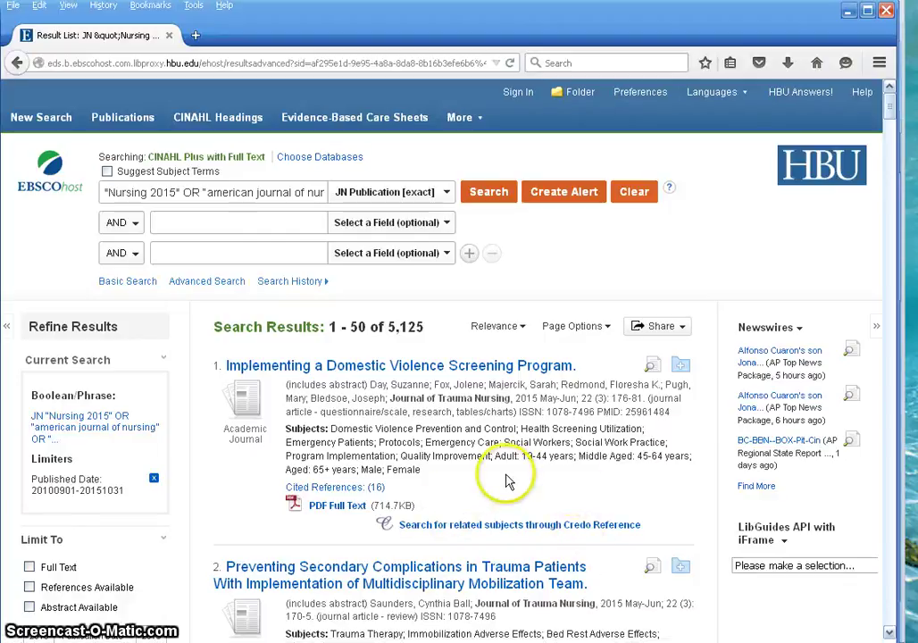
scroll(507, 480, down, 2)
scroll(508, 480, down, 2)
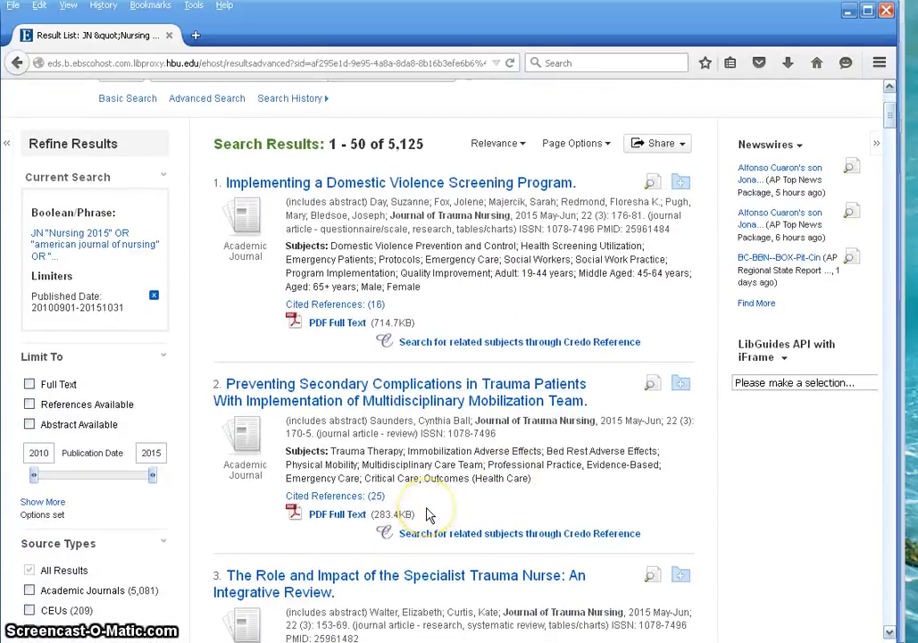
Step: Limit the exact-publication search results to the CEUs source type
scroll(427, 515, down, 2)
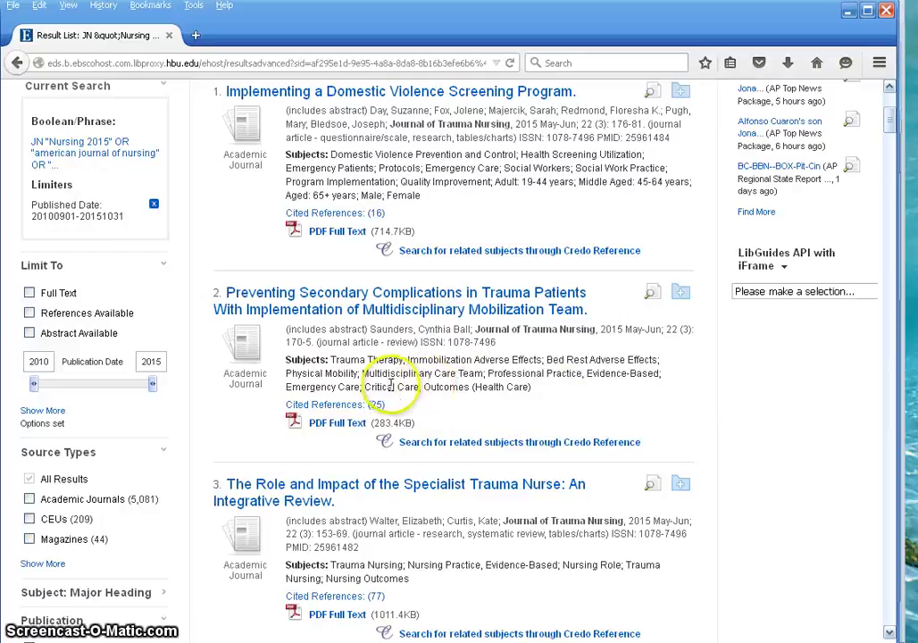
scroll(522, 432, down, 2)
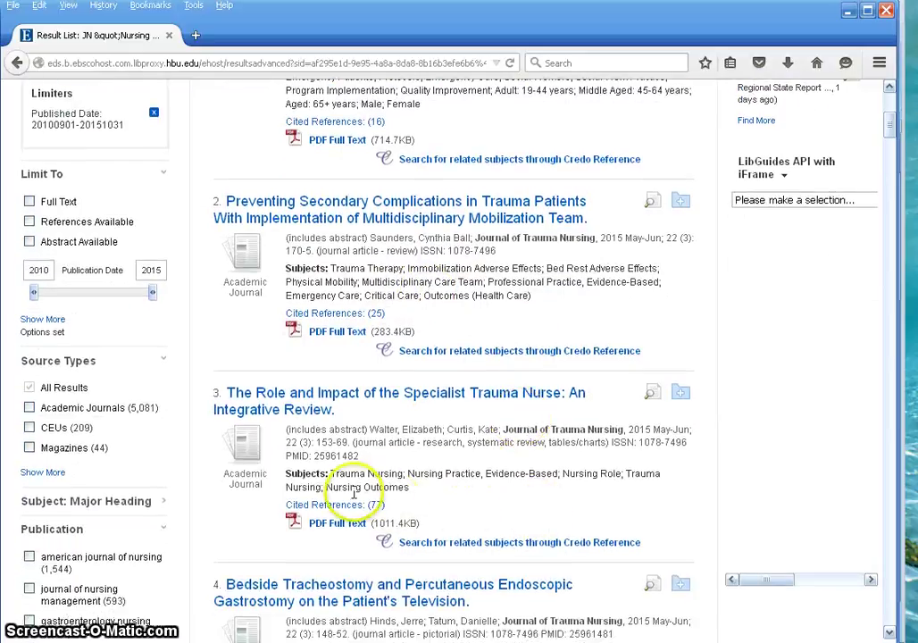
scroll(563, 492, down, 2)
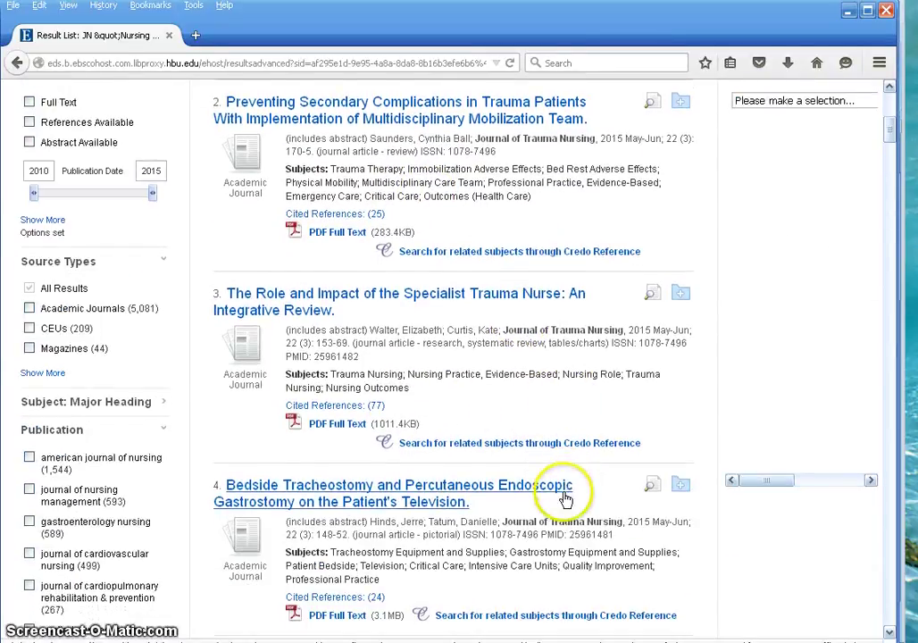
scroll(446, 518, down, 2)
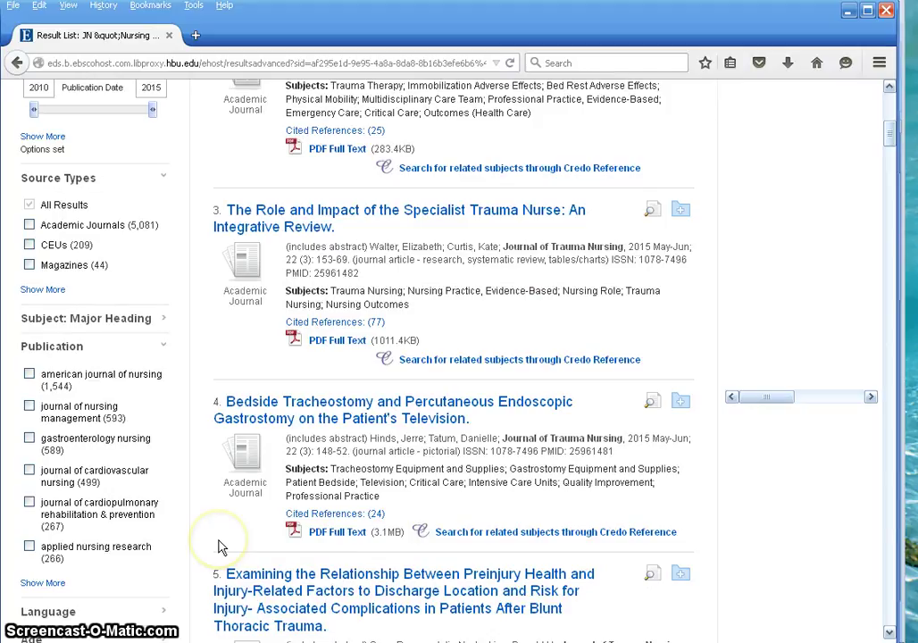
click(31, 246)
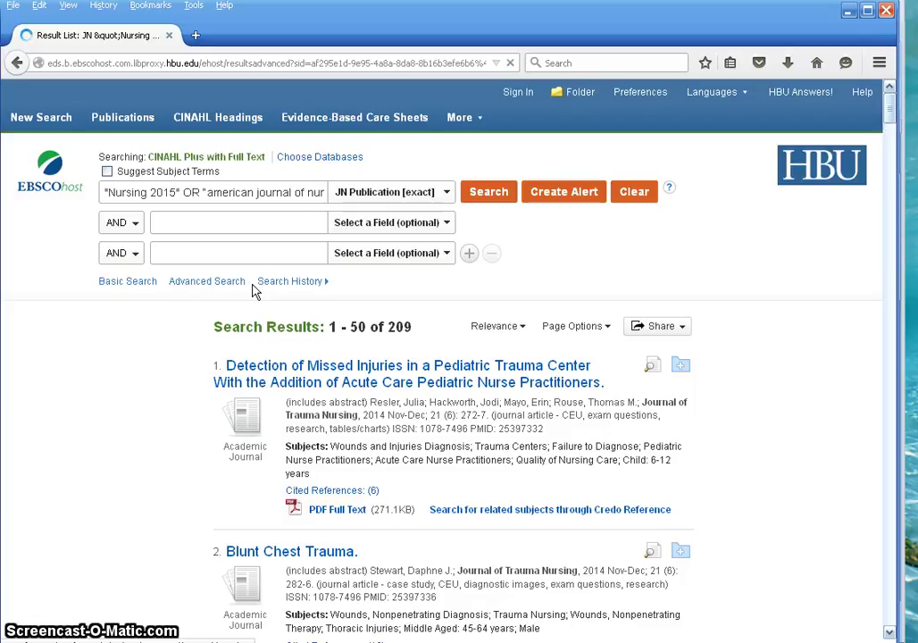
click(275, 347)
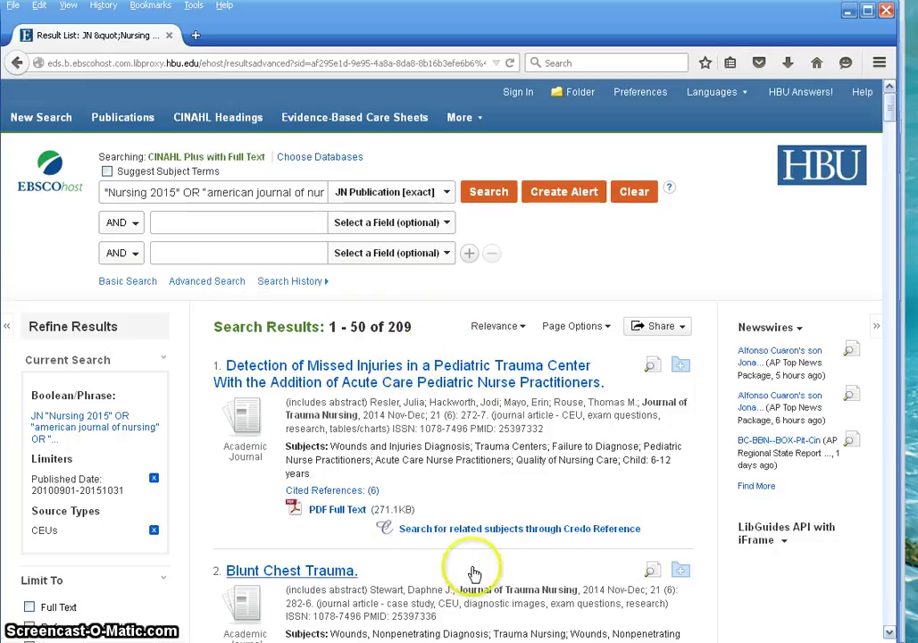
Step: Look through the CEU results and open the PDF full text of "Infrequent Assessment of Pain in Elderly Trauma Patients."
scroll(488, 546, down, 2)
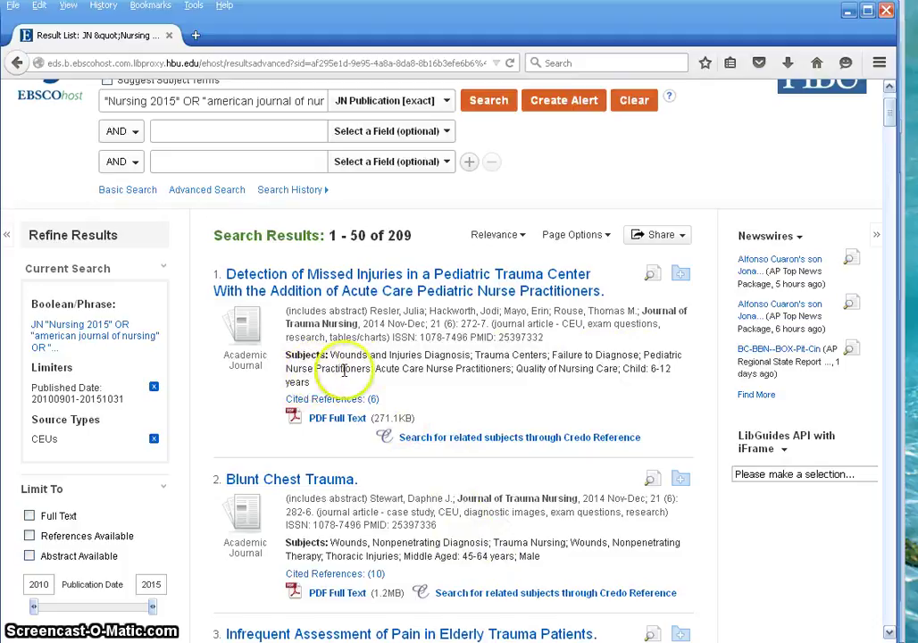
drag(643, 355, 684, 355)
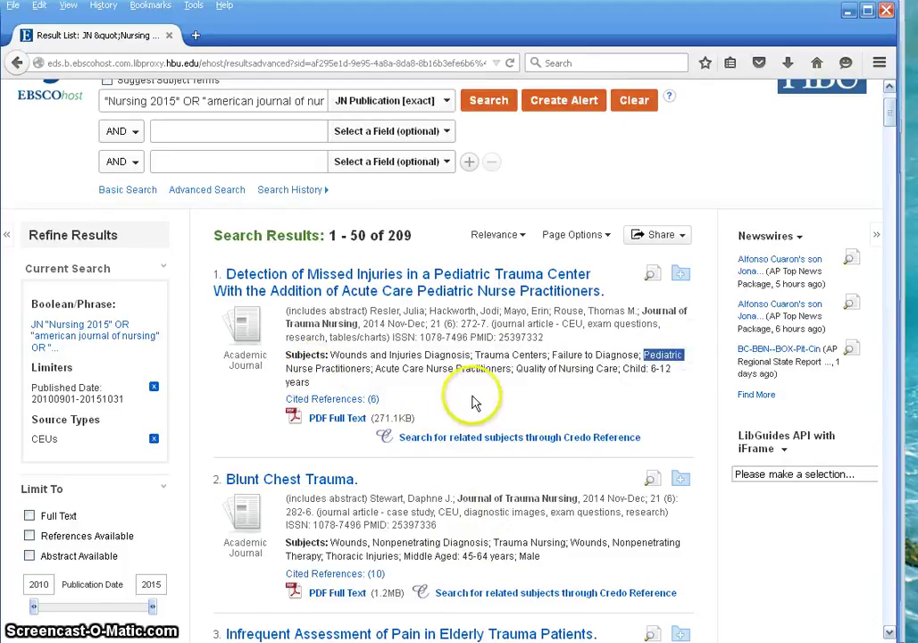
scroll(473, 396, down, 1)
scroll(476, 397, down, 3)
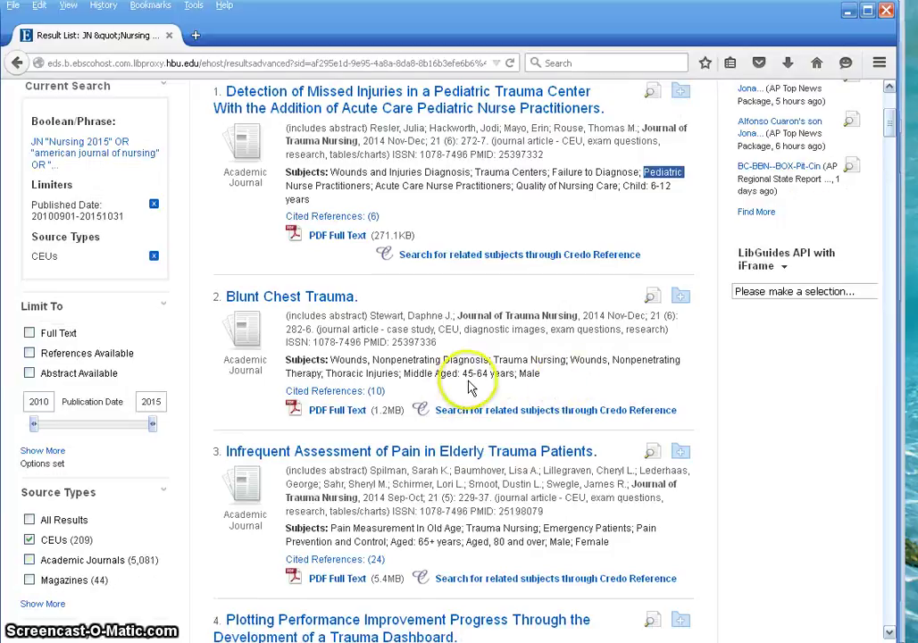
scroll(459, 384, down, 2)
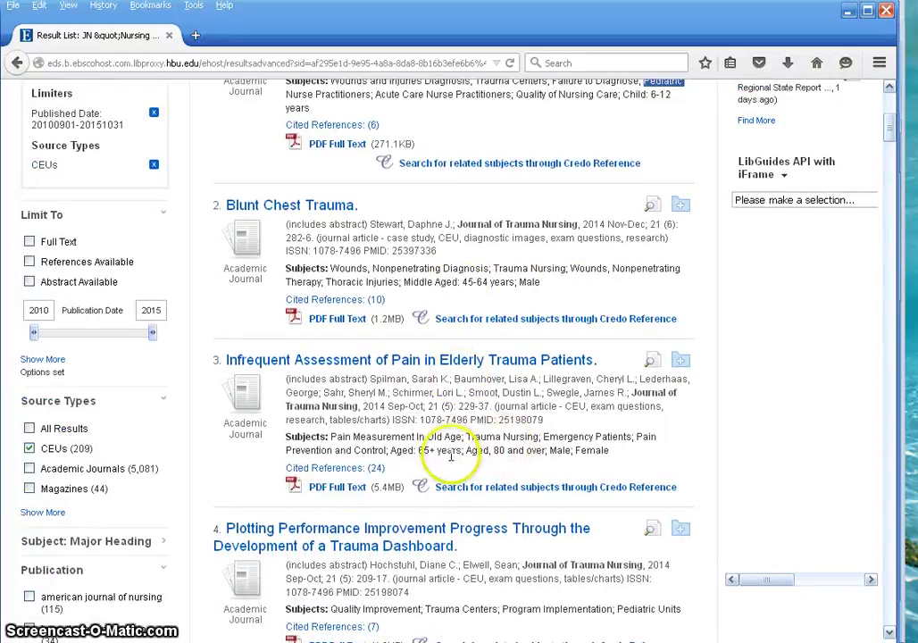
scroll(589, 461, down, 4)
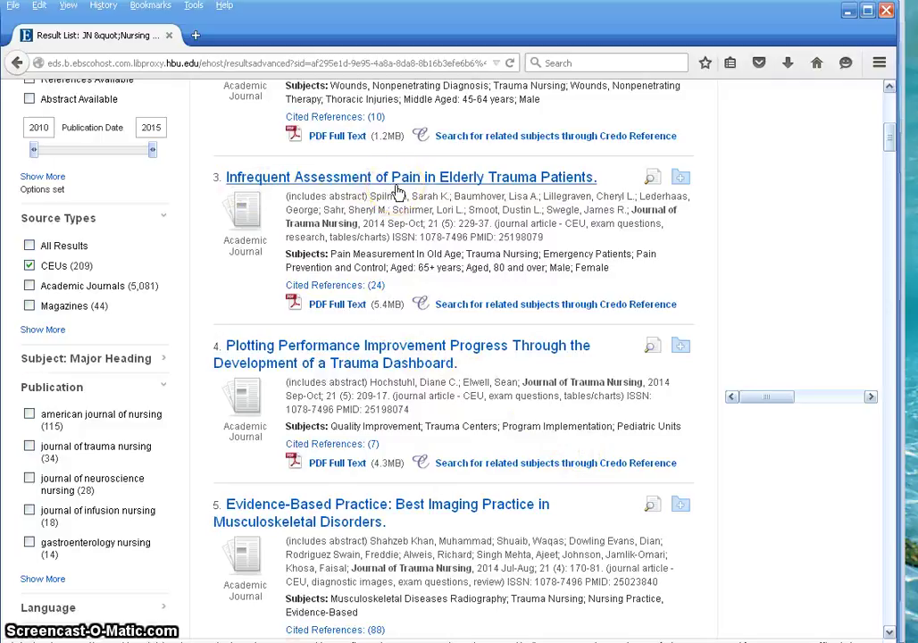
click(337, 306)
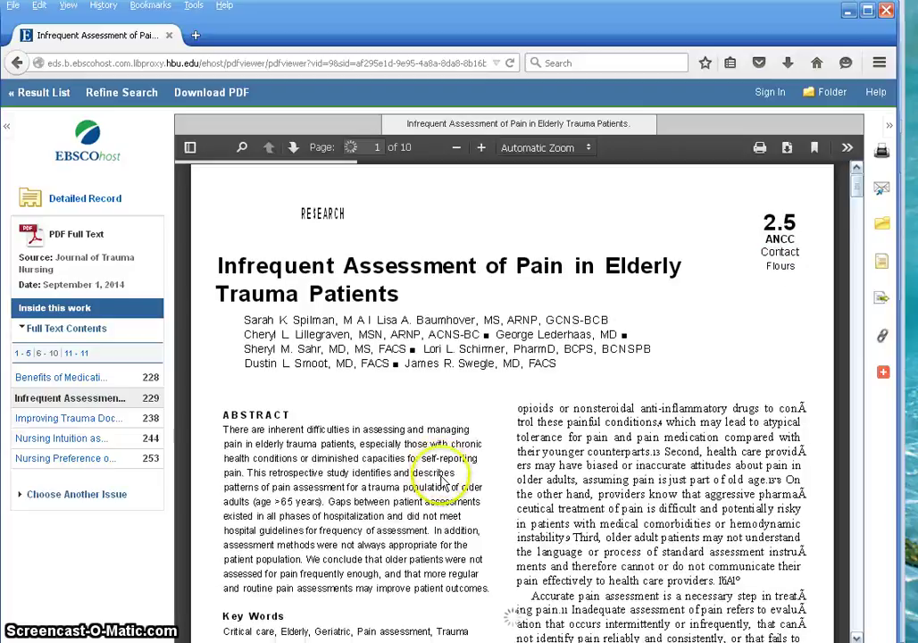
Step: Page through the article from its abstract to the continuing education test on page 8 of the PDF
scroll(442, 478, down, 3)
scroll(546, 482, down, 5)
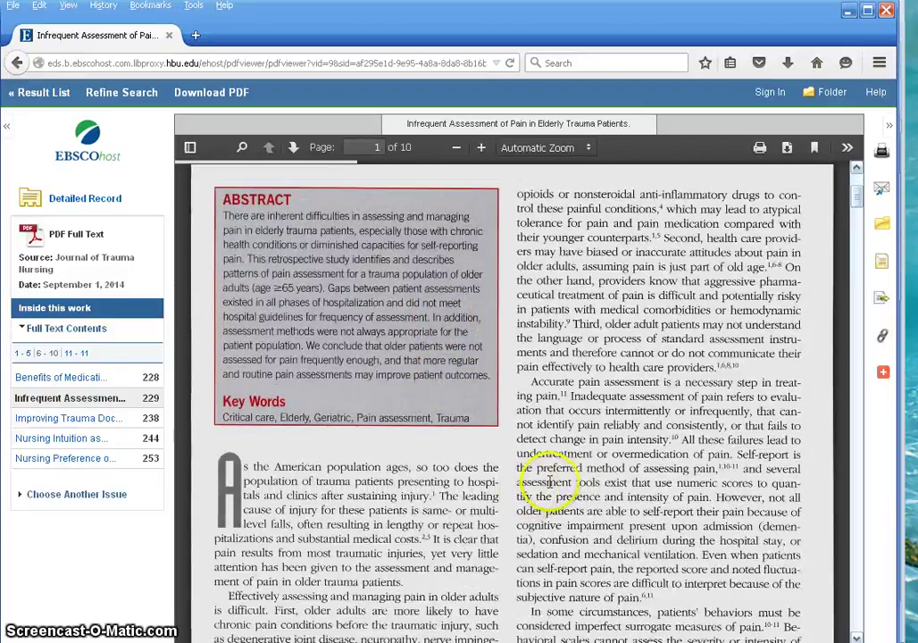
scroll(537, 521, down, 10)
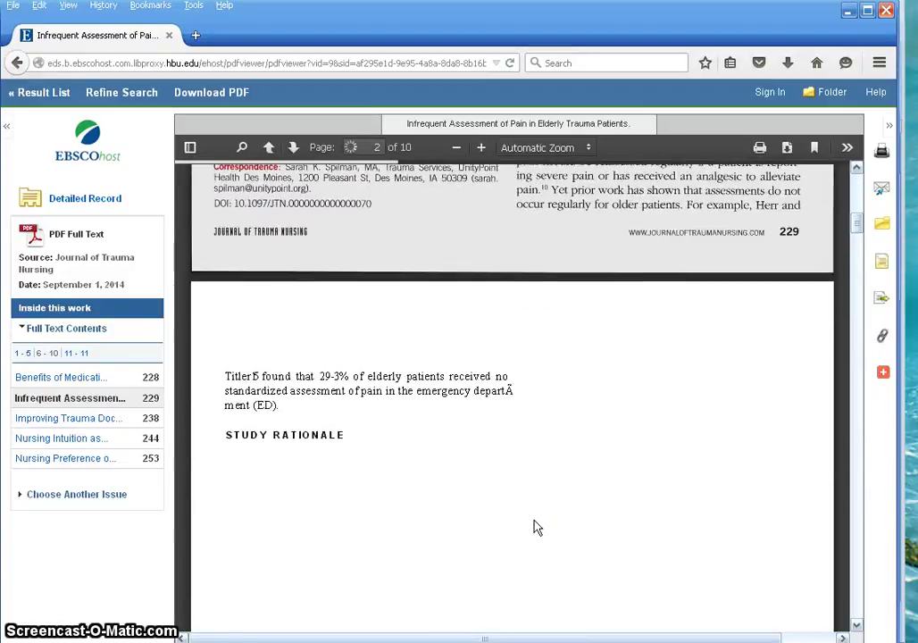
scroll(549, 509, down, 1)
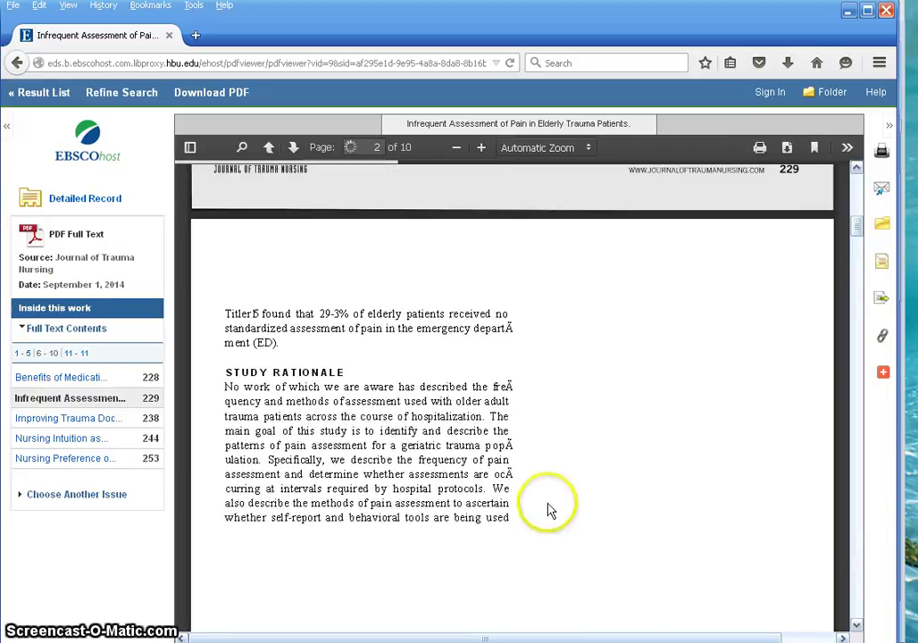
scroll(549, 509, down, 7)
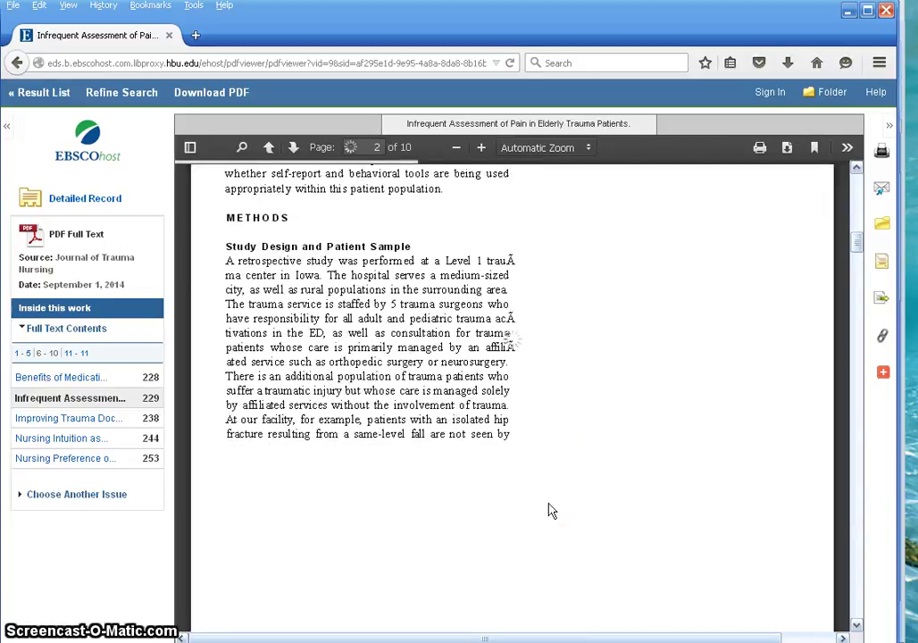
scroll(551, 509, down, 8)
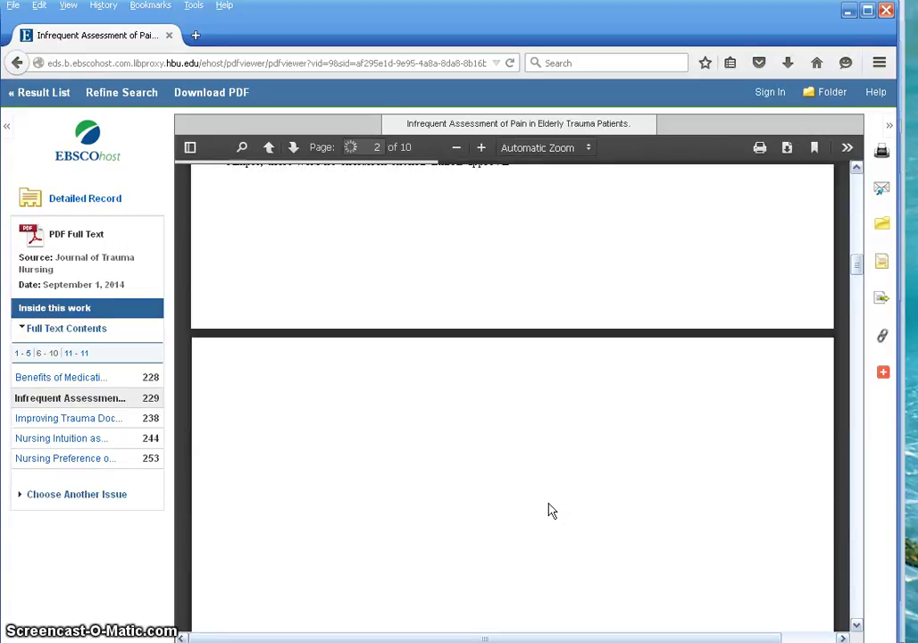
scroll(551, 510, down, 4)
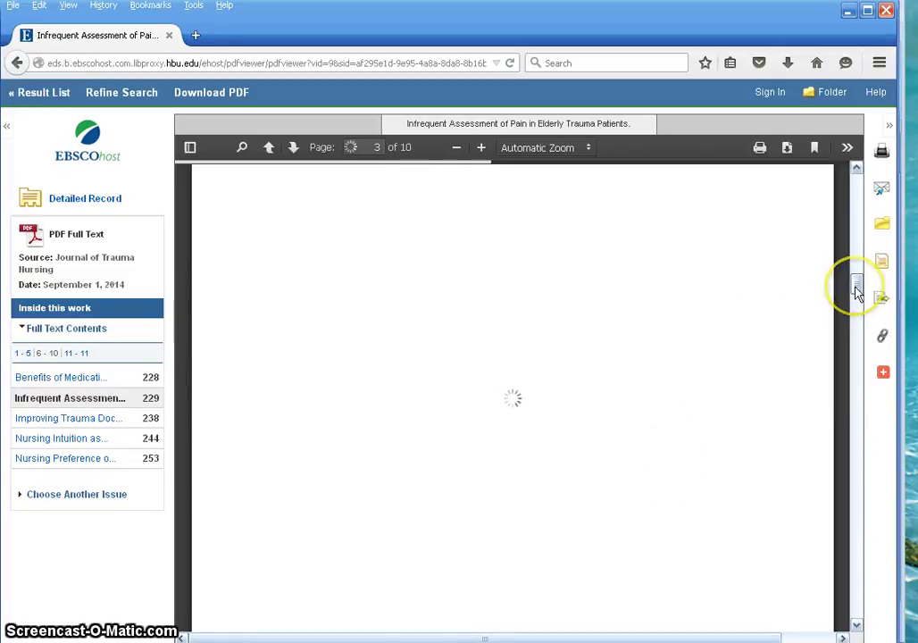
drag(855, 291, 848, 432)
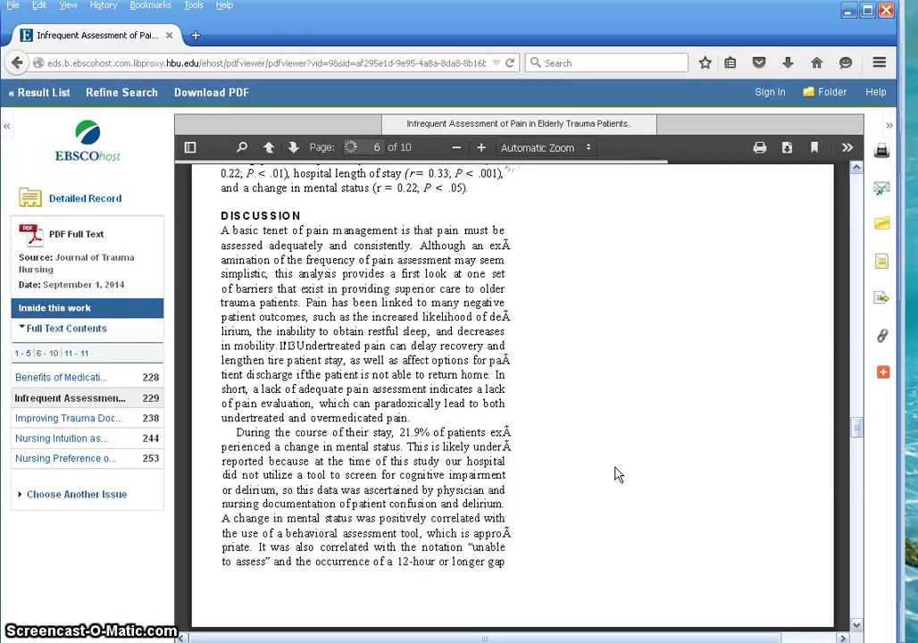
click(801, 449)
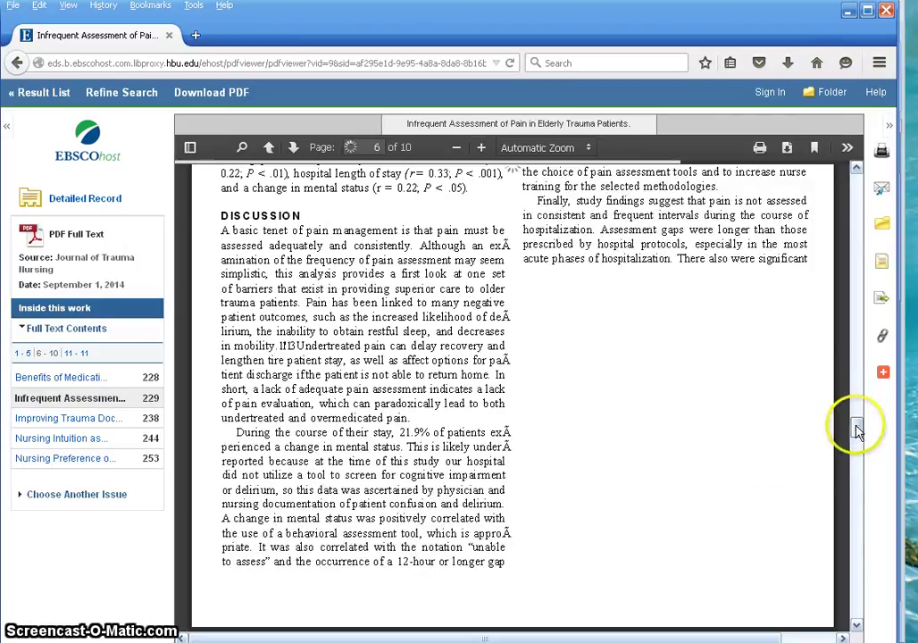
drag(857, 431, 854, 471)
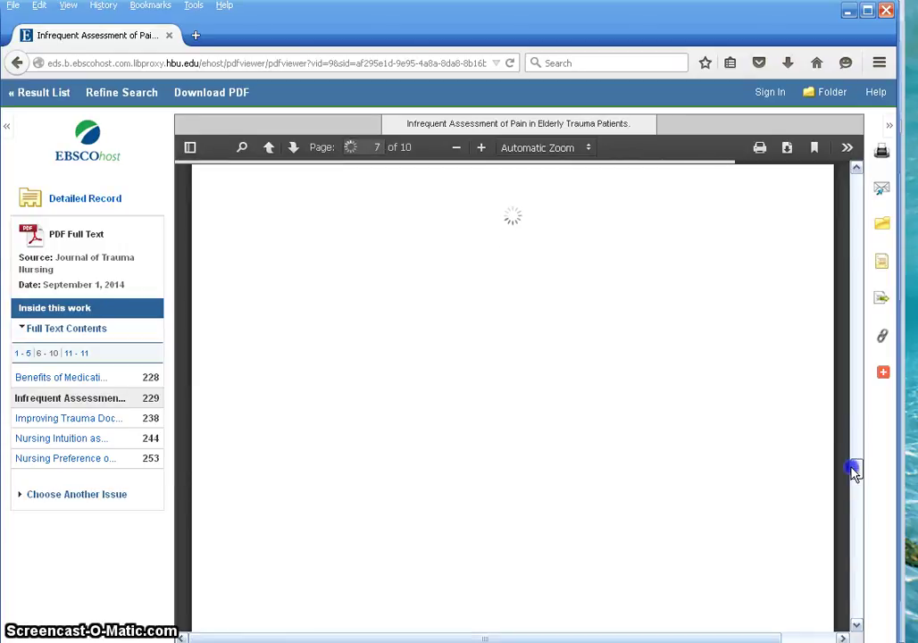
drag(854, 470, 855, 504)
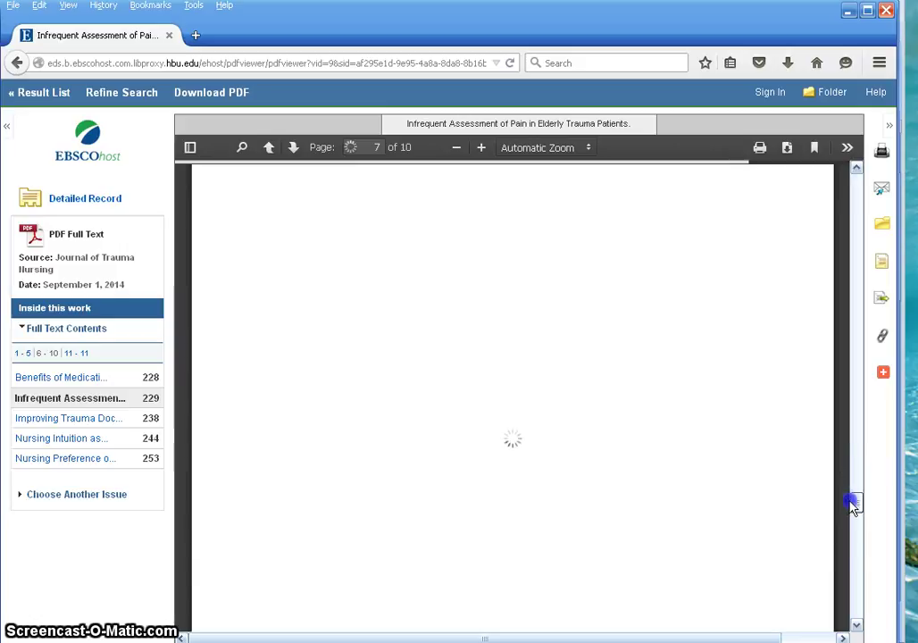
click(696, 470)
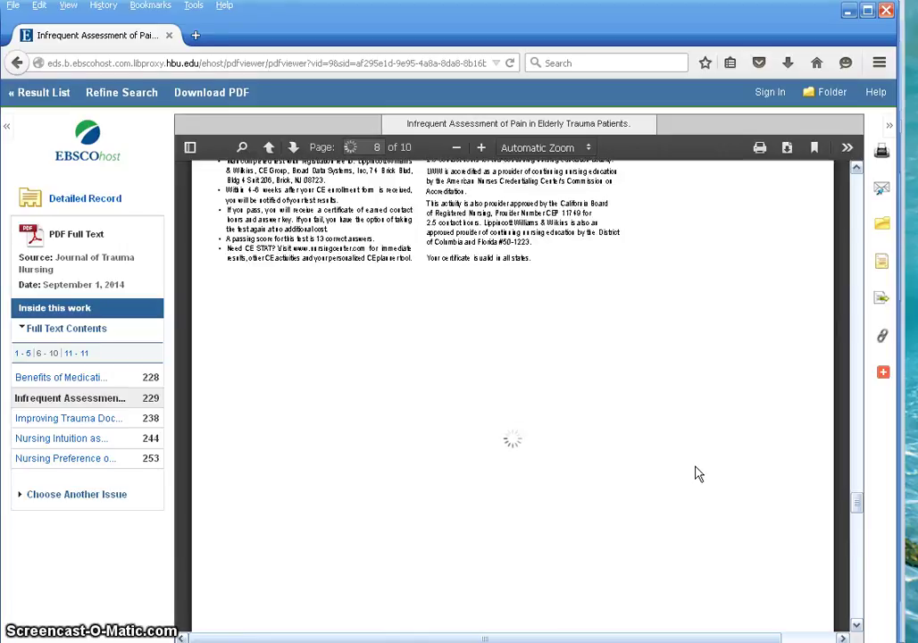
Step: Examine the CE test's instructions and questions, and the article's references page before it
scroll(697, 473, up, 3)
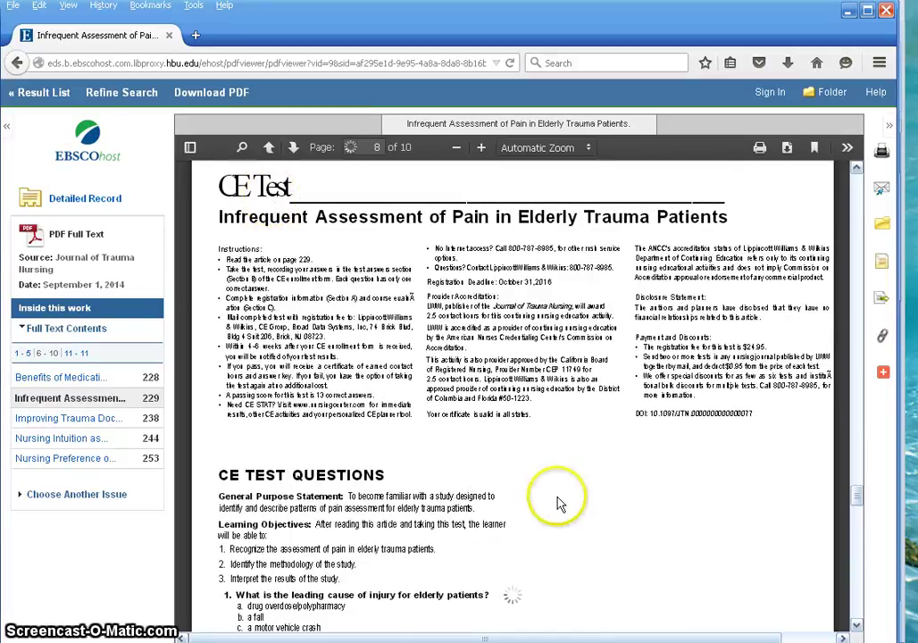
scroll(549, 549, down, 2)
scroll(558, 502, down, 4)
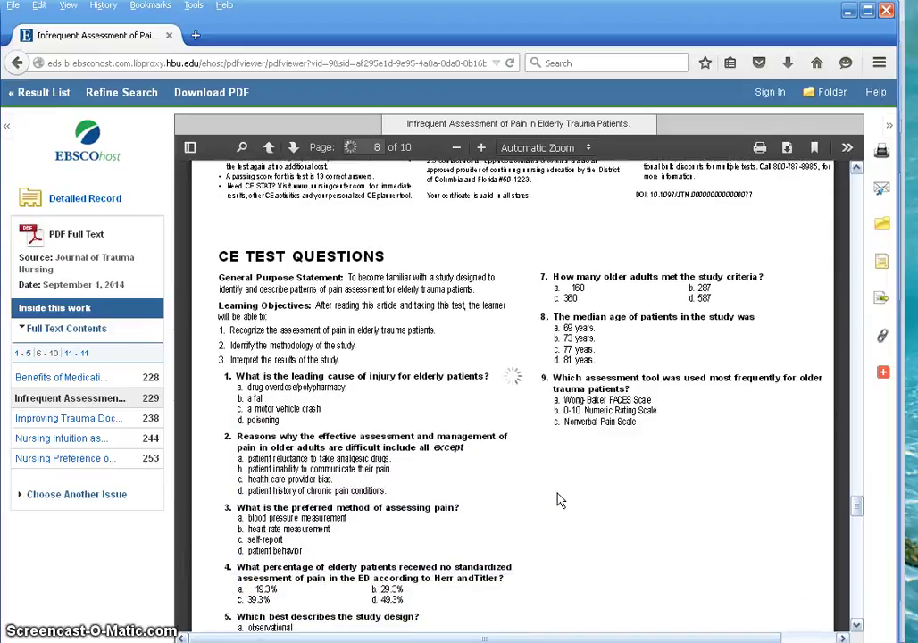
scroll(558, 502, down, 2)
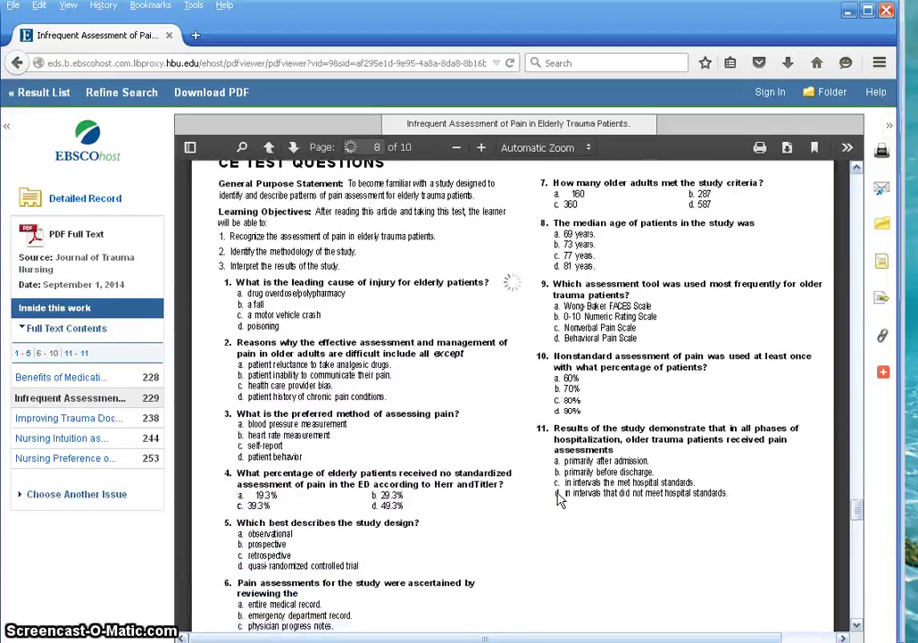
scroll(558, 501, down, 3)
scroll(554, 519, down, 2)
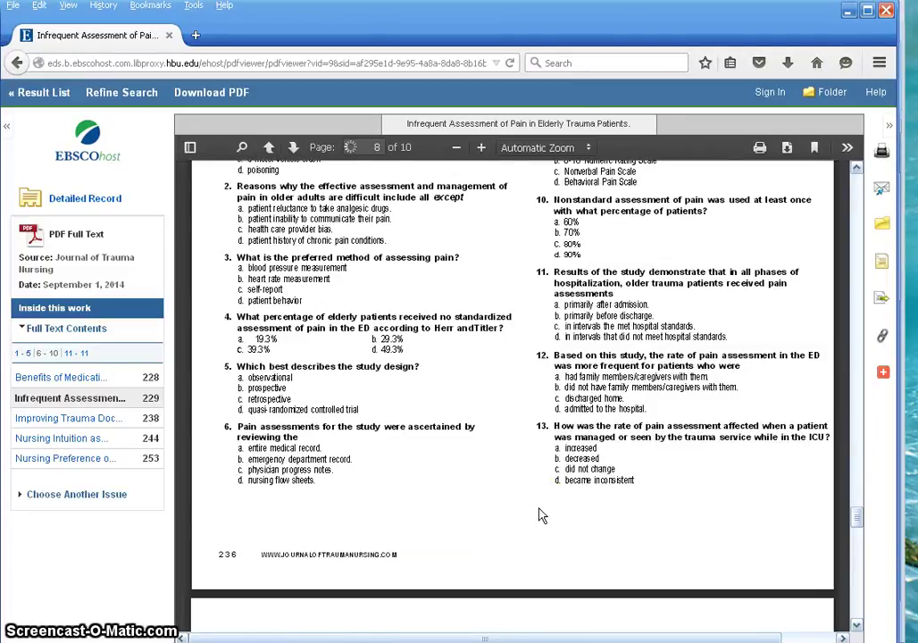
scroll(541, 516, down, 2)
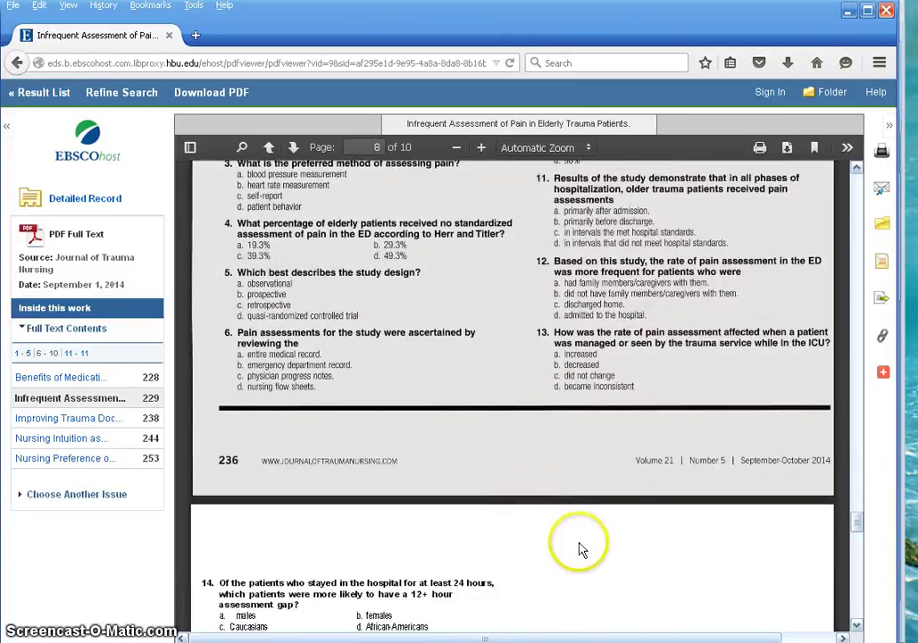
scroll(580, 549, down, 2)
scroll(580, 548, down, 3)
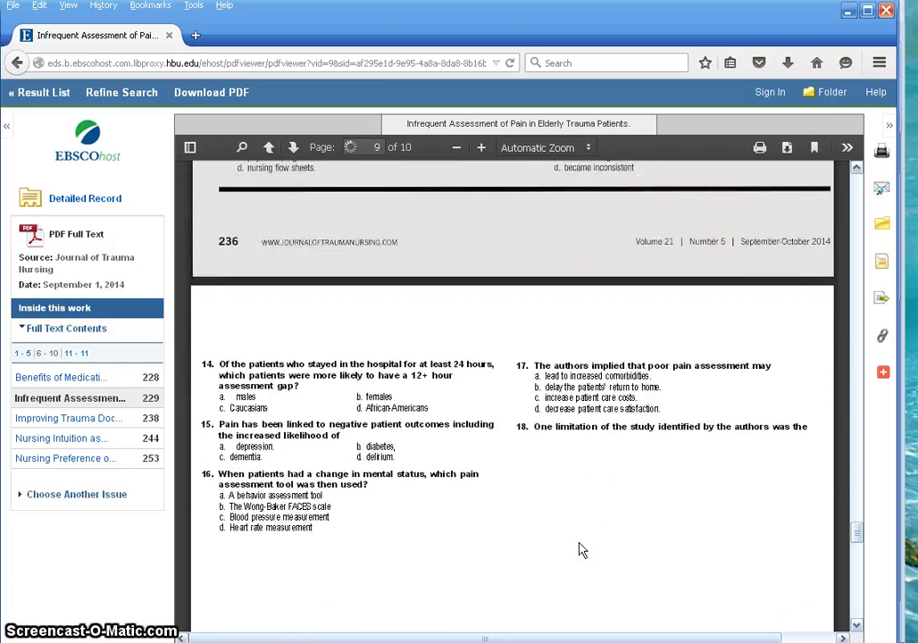
scroll(580, 549, up, 3)
scroll(581, 548, up, 15)
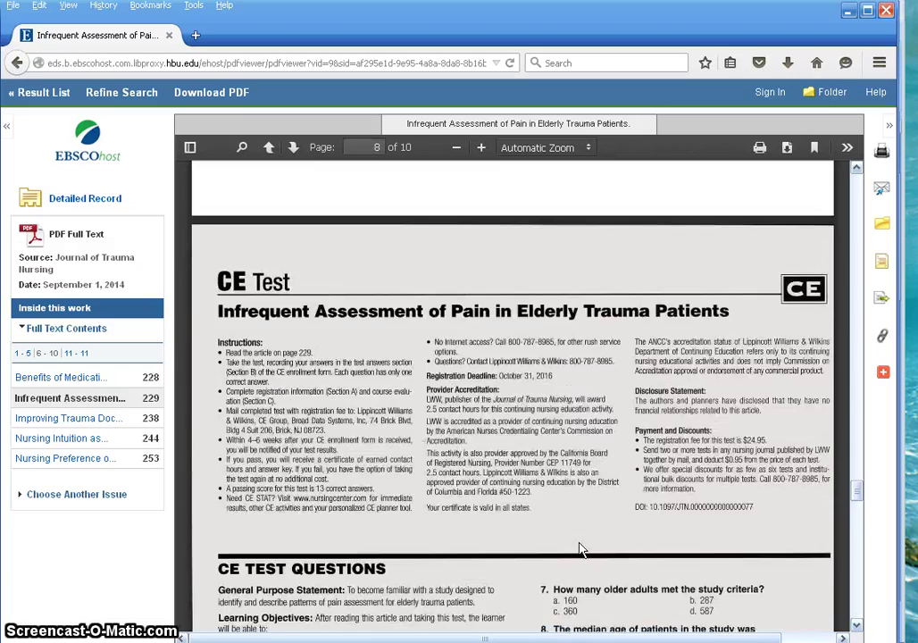
scroll(357, 366, up, 2)
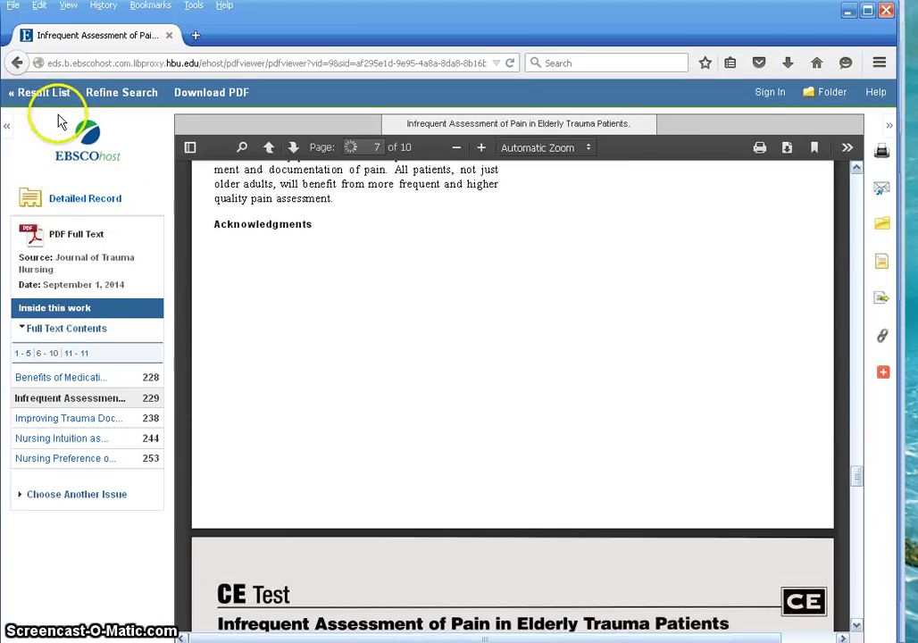
scroll(723, 360, up, 2)
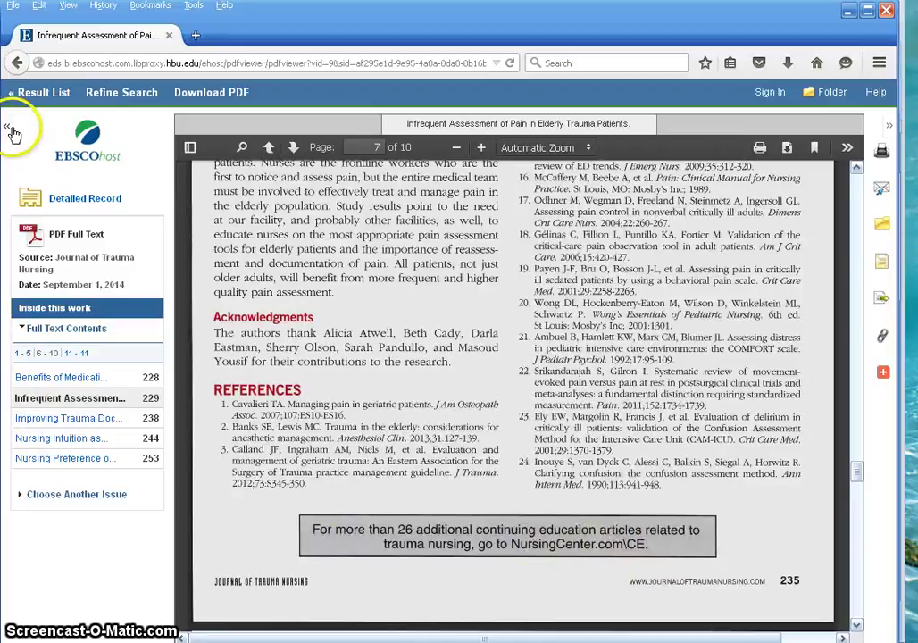
Step: Return to the result list and display the full list of publications among the CEU results
click(16, 93)
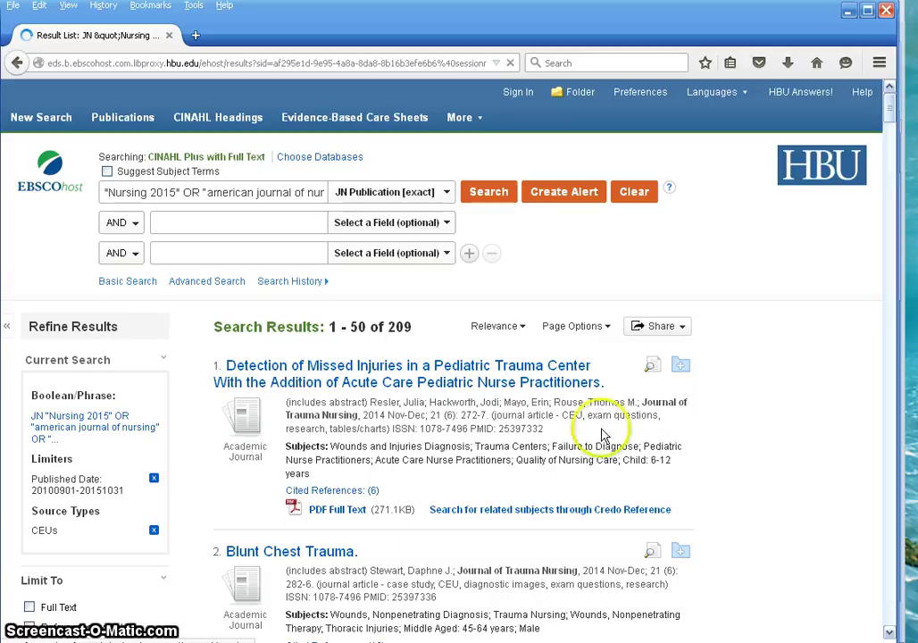
scroll(67, 514, down, 7)
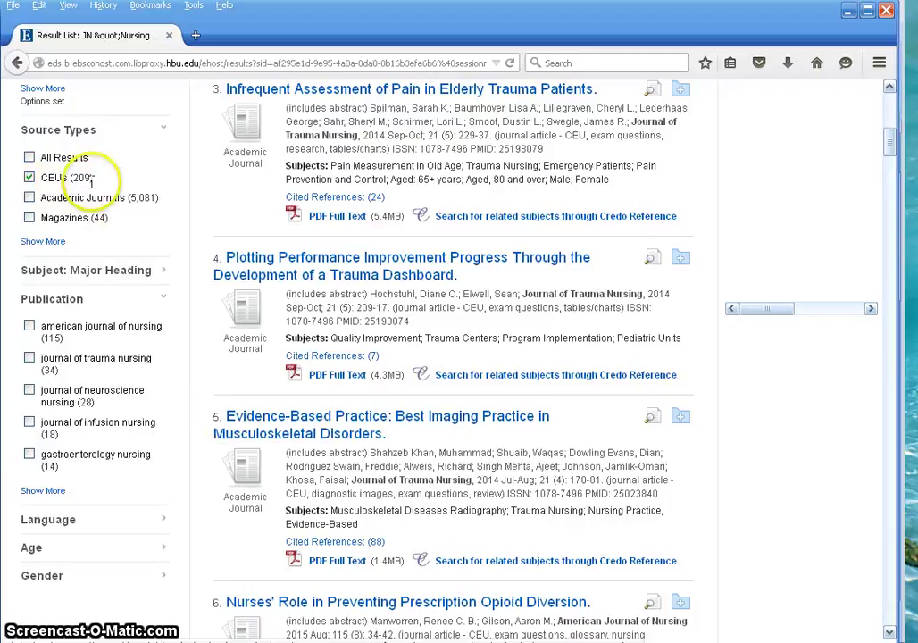
click(57, 492)
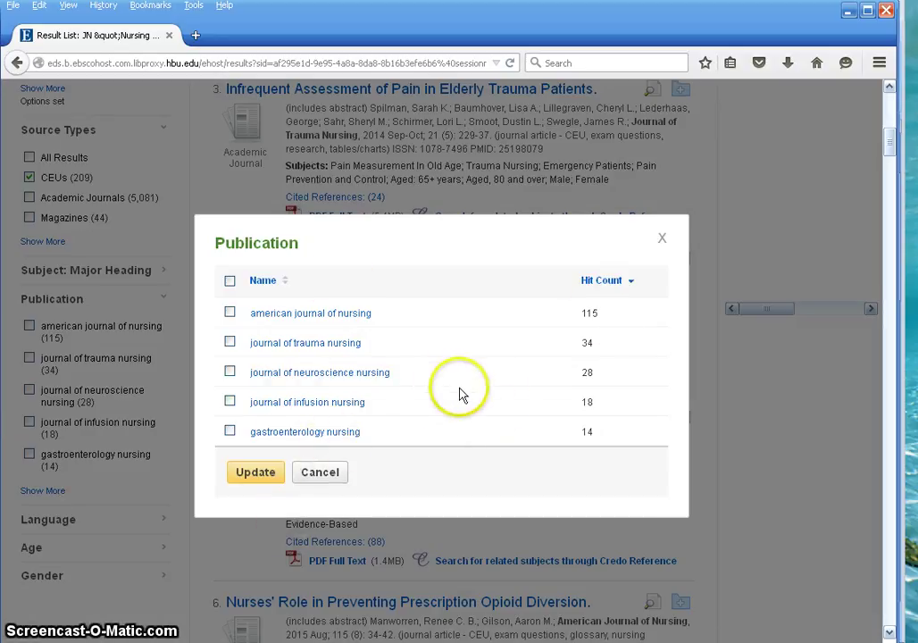
Step: Review the publications listed for the CEU results and close the list without limiting to any journal
scroll(478, 396, down, 3)
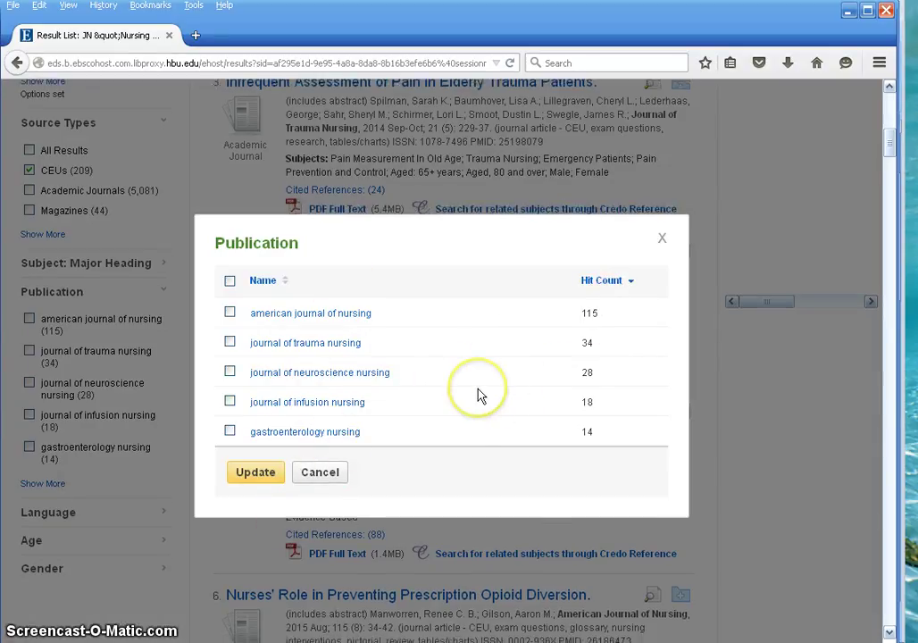
scroll(478, 396, up, 3)
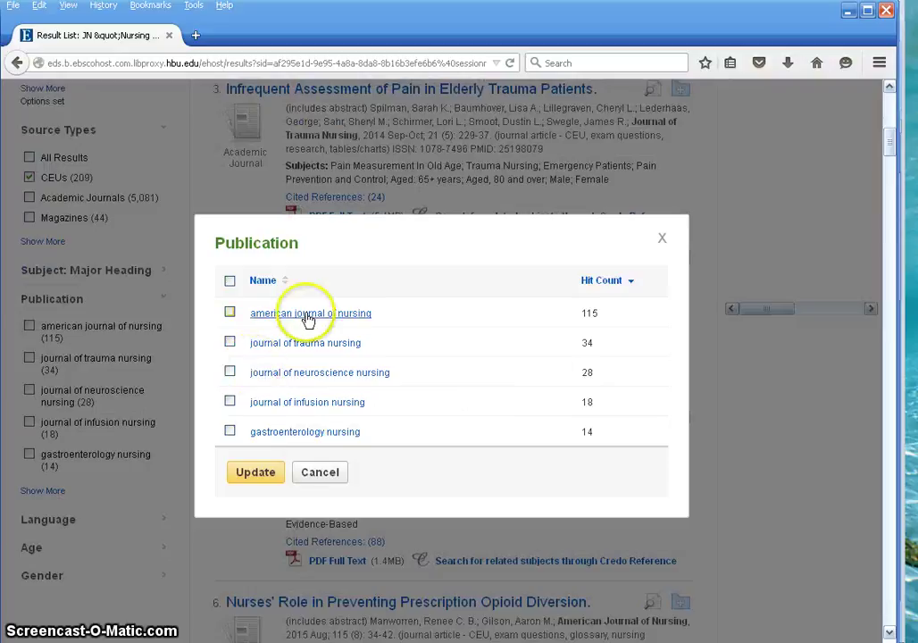
click(320, 480)
scroll(442, 474, up, 8)
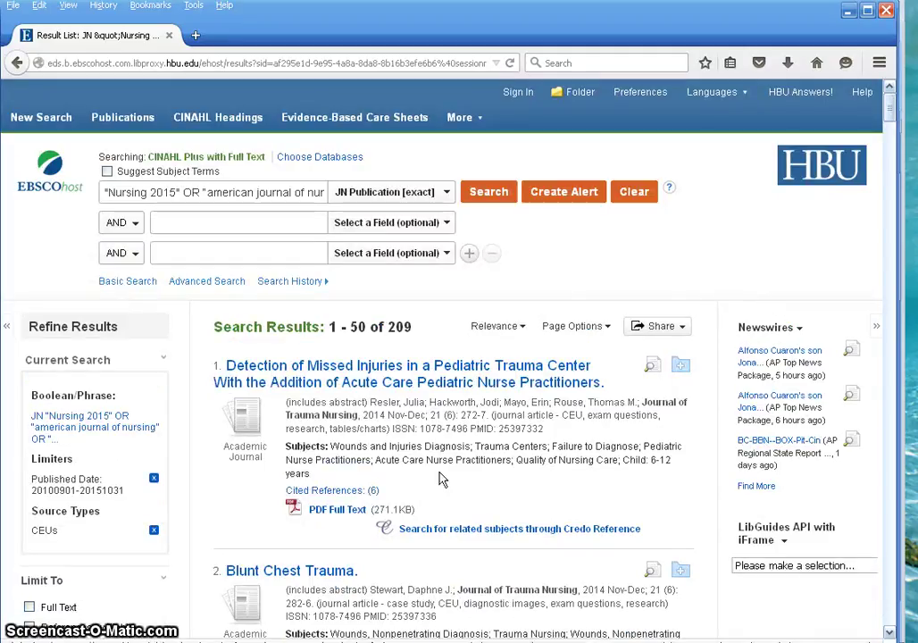
Step: Remove the CEUs source type limiter from the search results
click(441, 499)
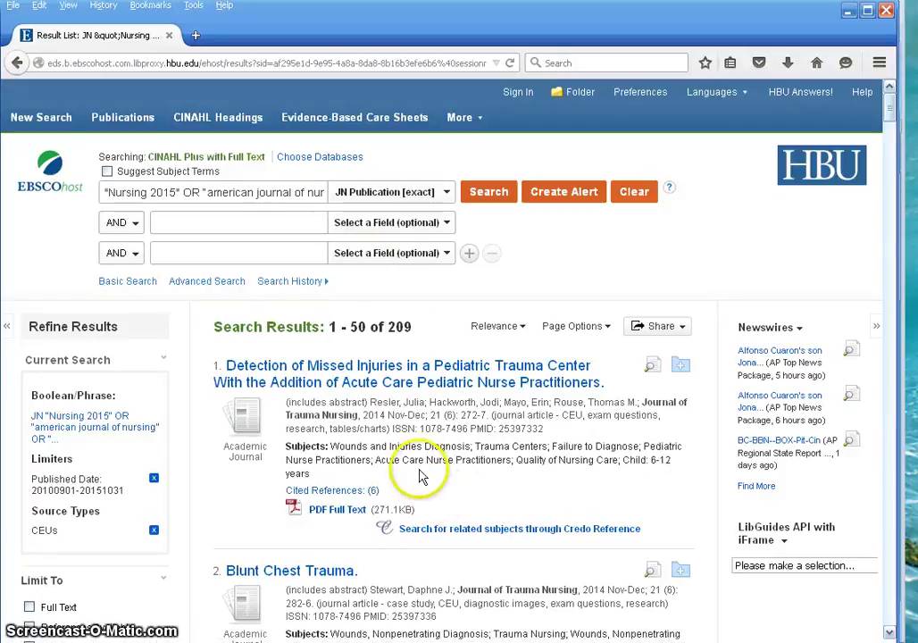
scroll(424, 476, down, 3)
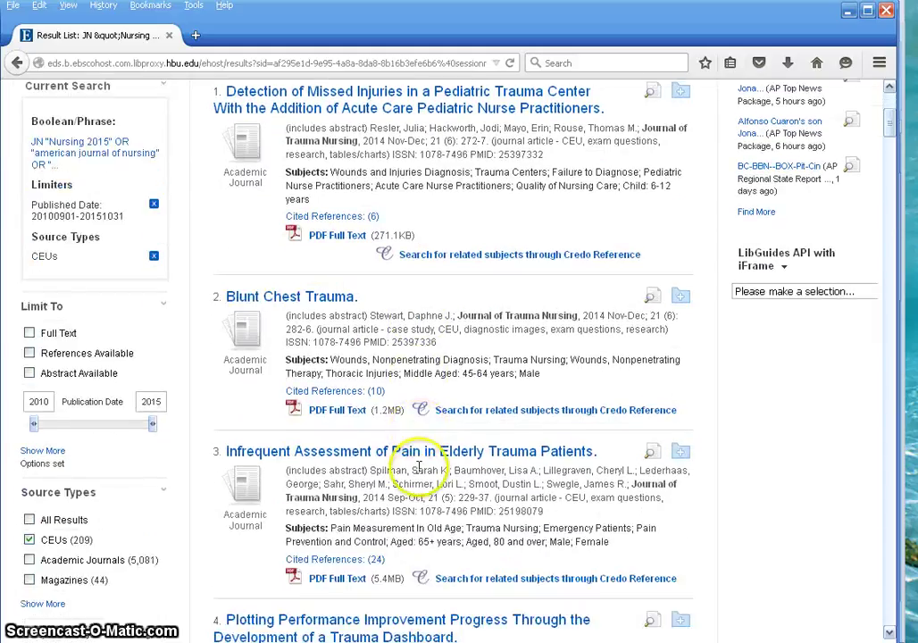
click(30, 540)
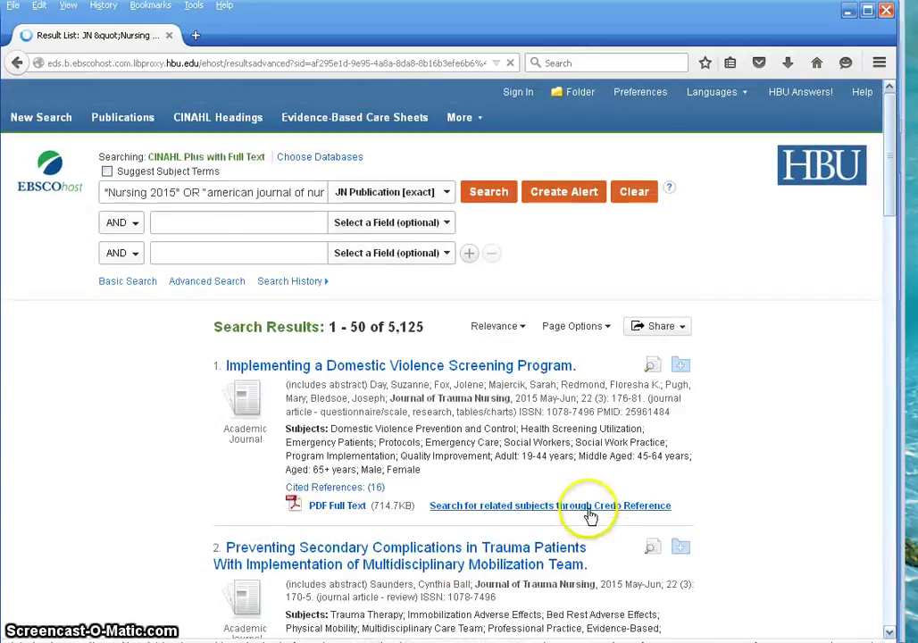
Step: Look through the results and open the PDF full text of "The first year: employment patterns and job perceptions of nursing assistants in a rural setting."
scroll(822, 442, down, 5)
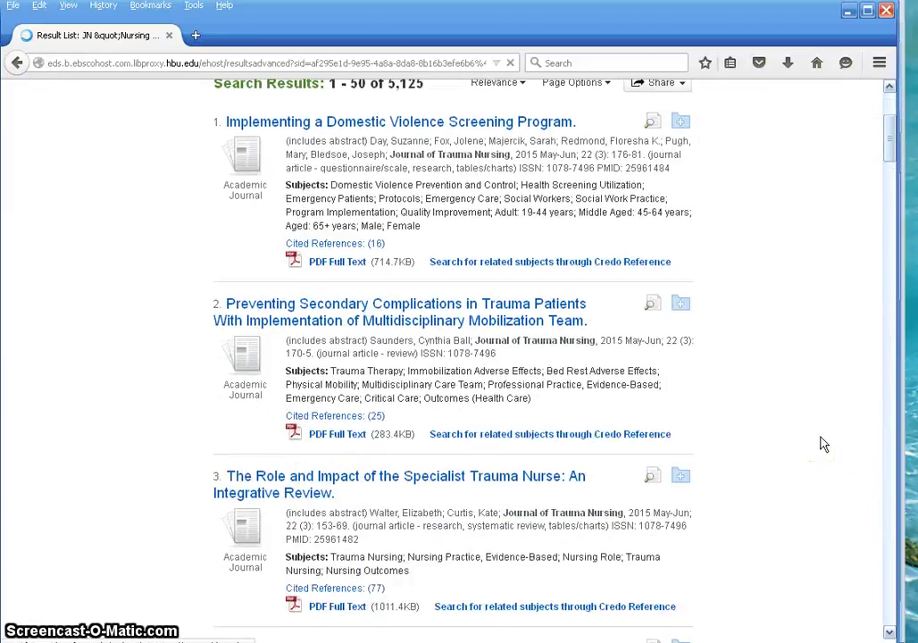
scroll(813, 444, down, 1)
scroll(806, 444, down, 8)
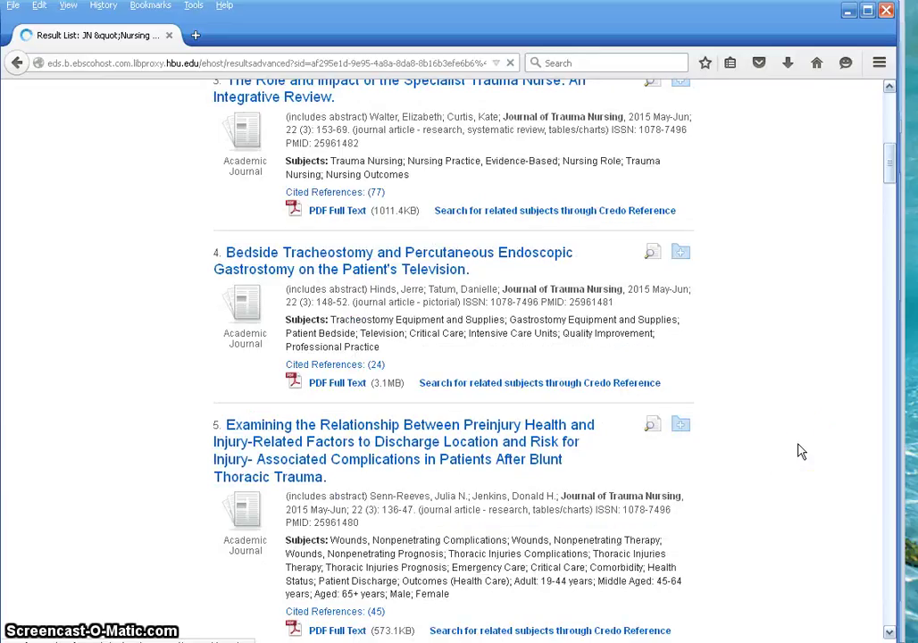
scroll(801, 451, down, 12)
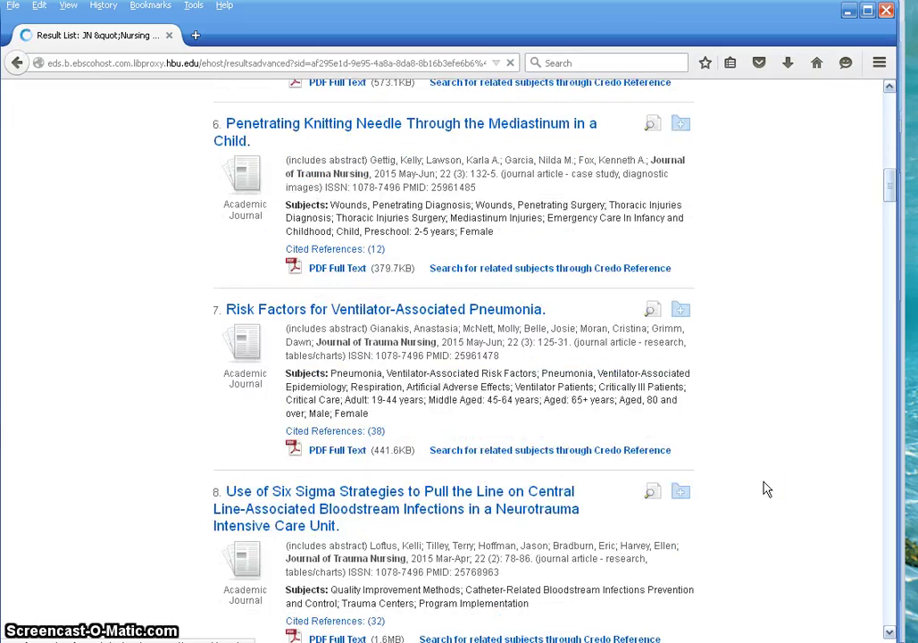
scroll(765, 491, down, 11)
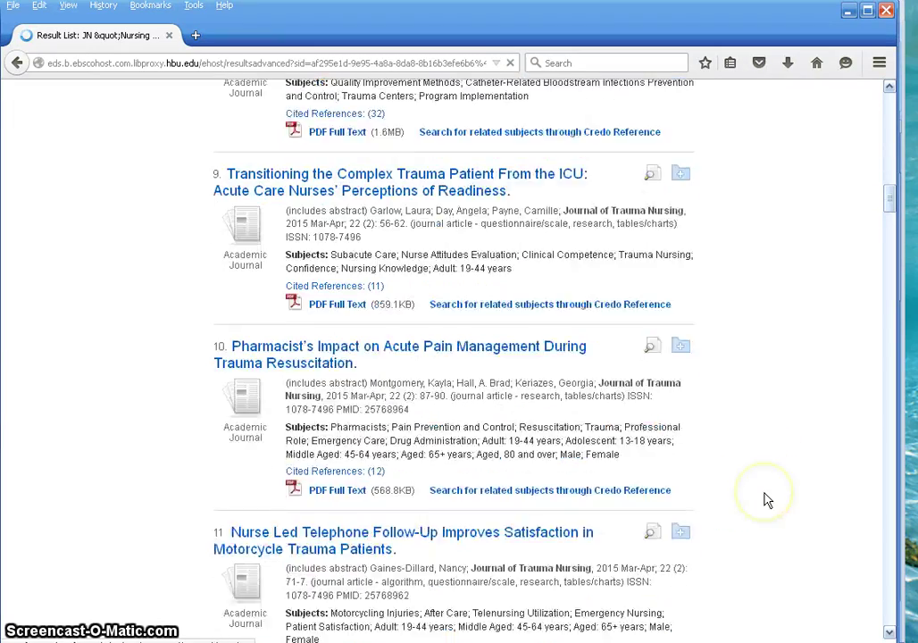
scroll(765, 500, down, 2)
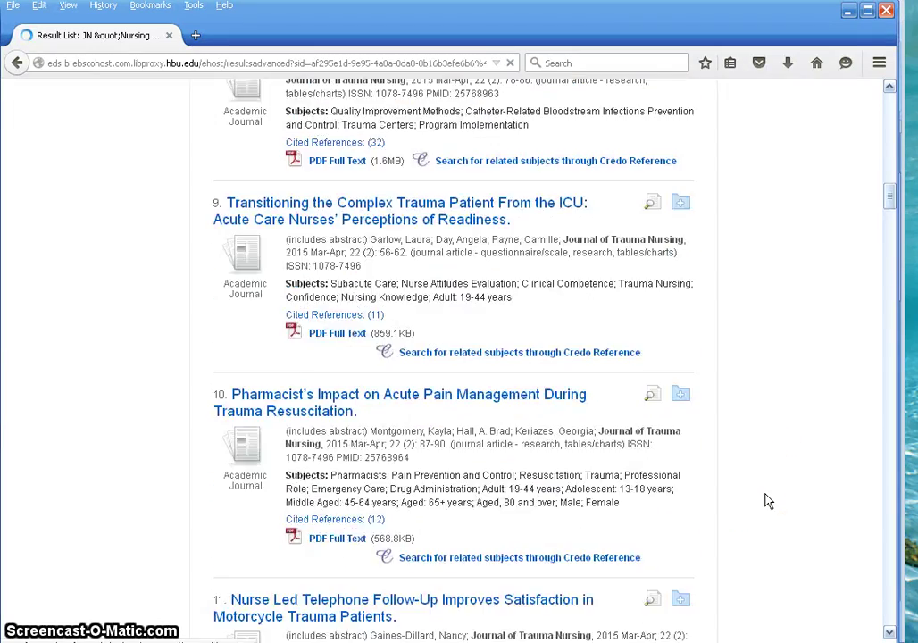
scroll(765, 501, down, 20)
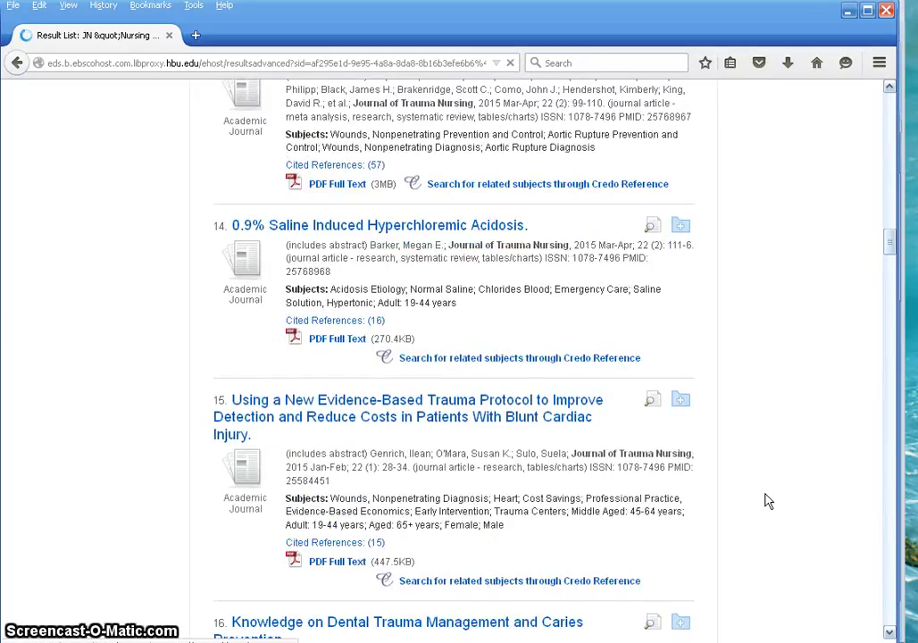
scroll(765, 501, down, 8)
drag(892, 275, 842, 478)
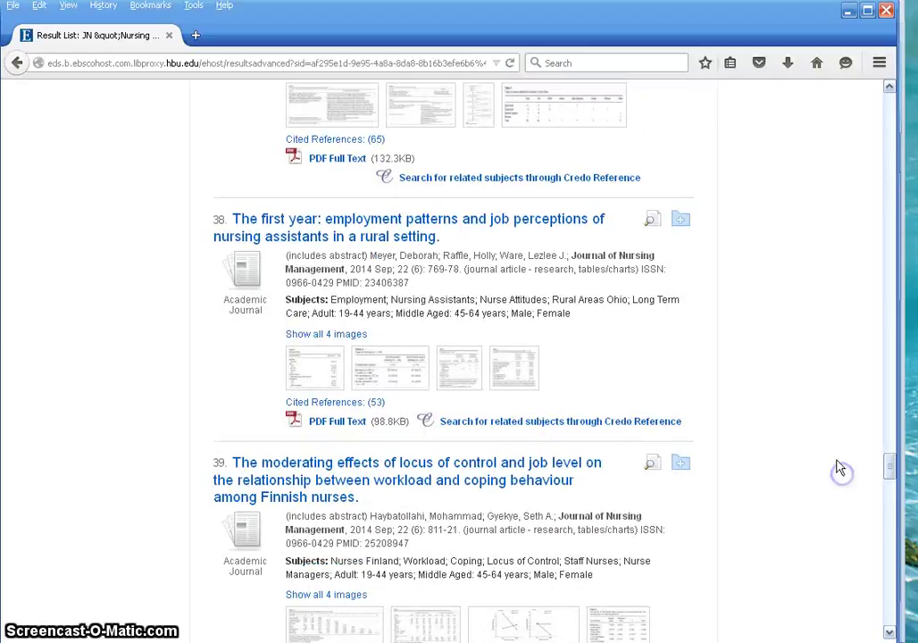
click(333, 424)
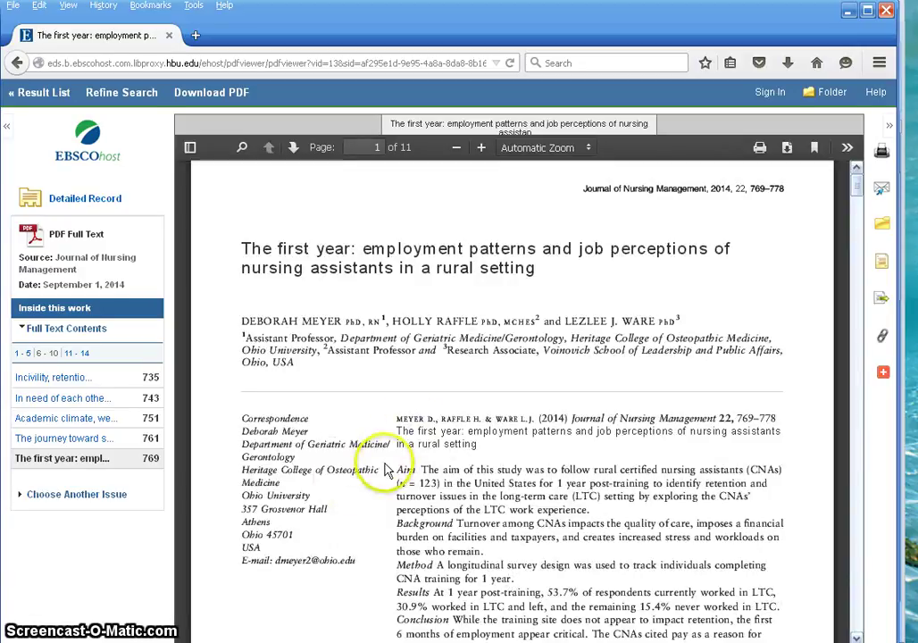
Step: Page through the article as far as page 6 of the PDF, looking for CE content, and go back to its first page
scroll(405, 446, down, 7)
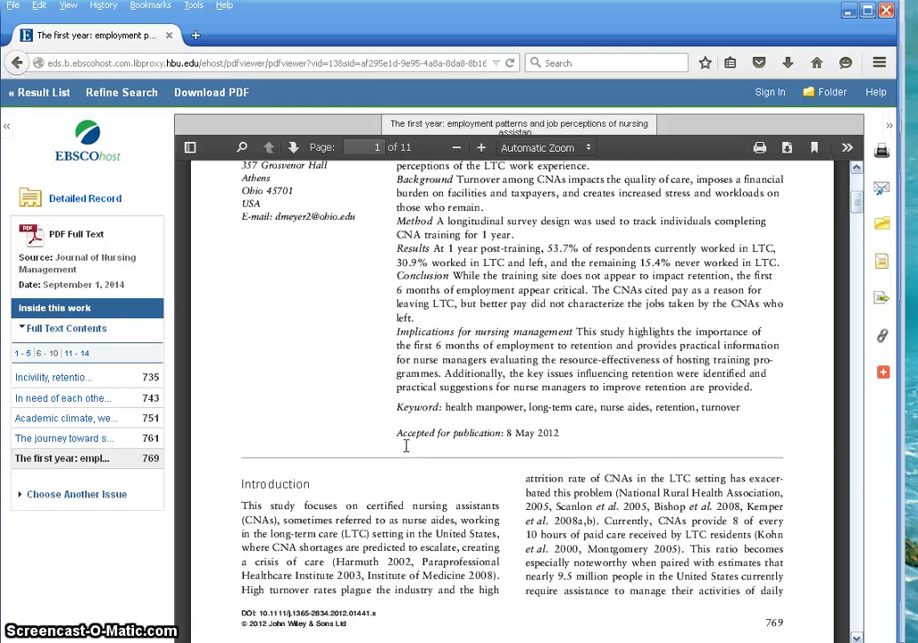
scroll(405, 446, down, 9)
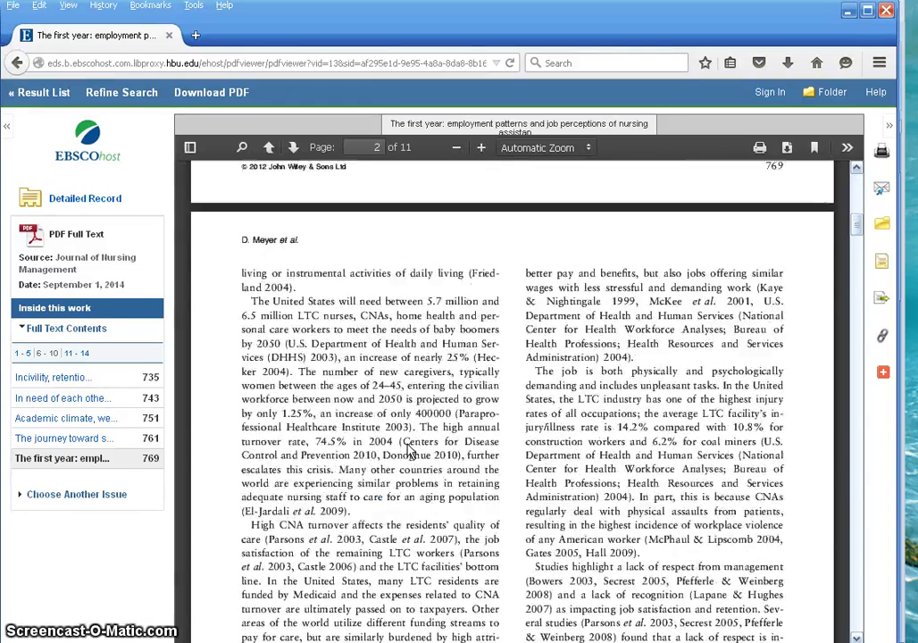
scroll(409, 451, down, 14)
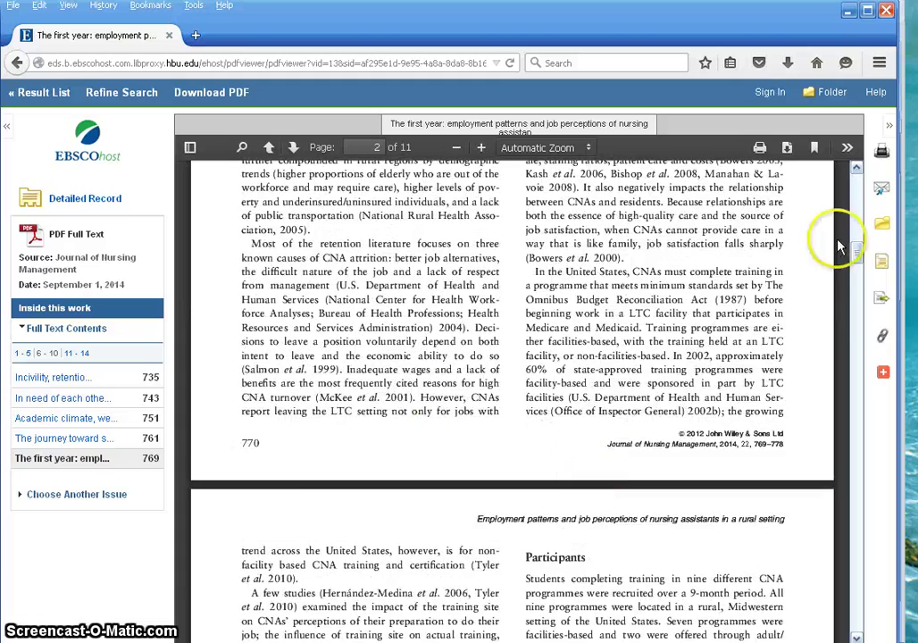
drag(857, 254, 856, 330)
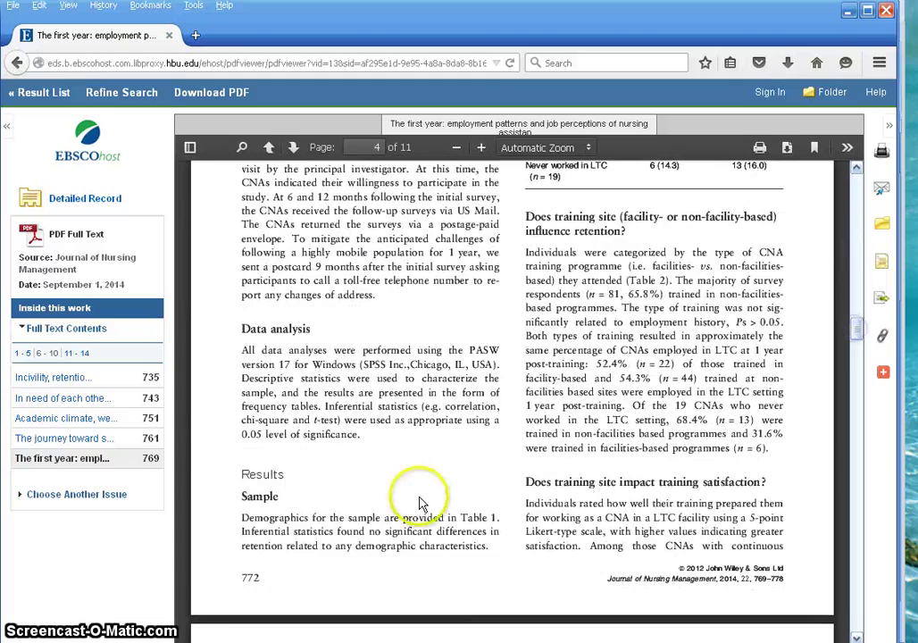
scroll(418, 498, down, 3)
scroll(419, 502, down, 6)
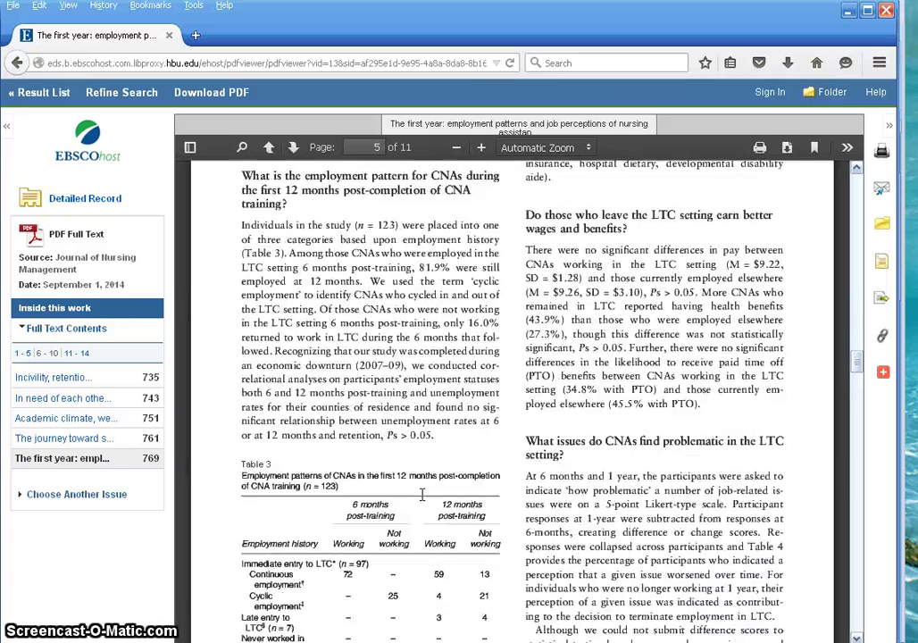
scroll(427, 502, down, 5)
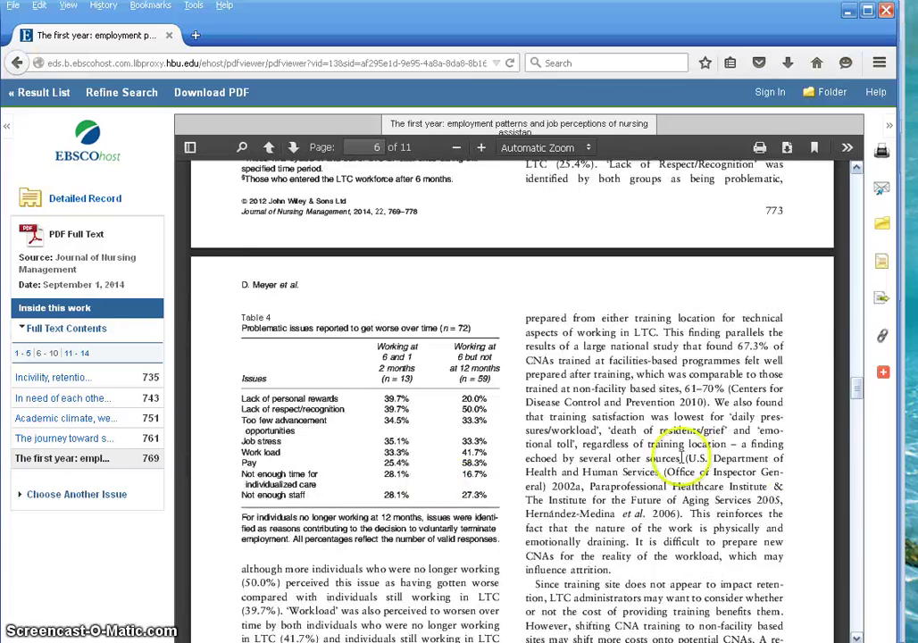
drag(855, 401, 863, 190)
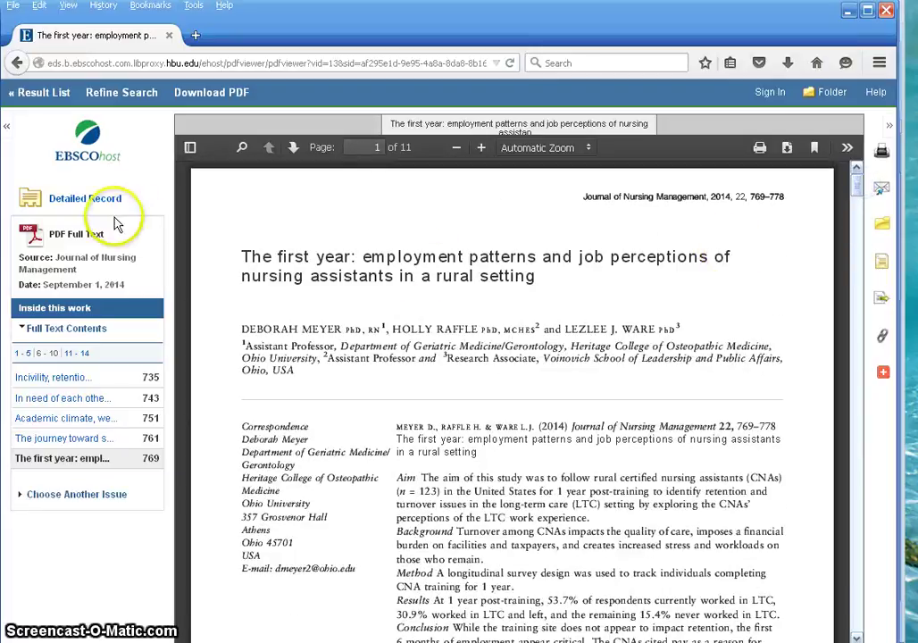
Step: Return to the result list and open the PDF full text of "Penetrating Knitting Needle Through the Mediastinum in a Child."
click(33, 93)
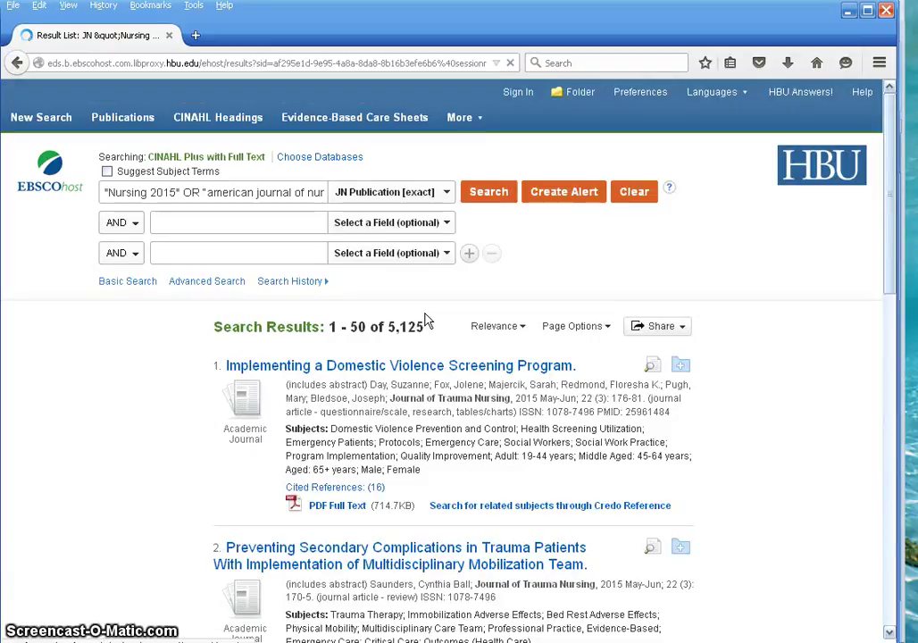
scroll(806, 517, down, 3)
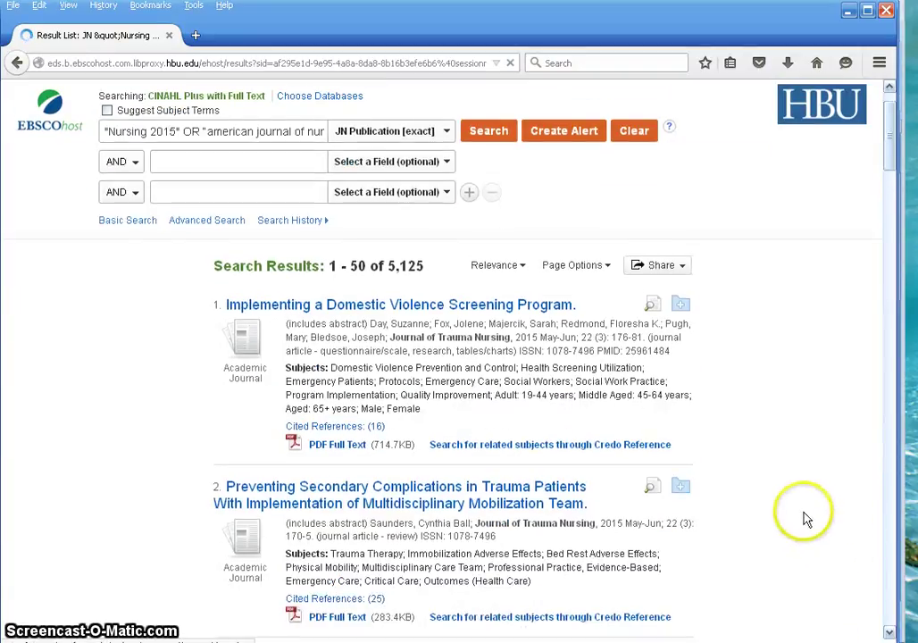
scroll(806, 518, down, 6)
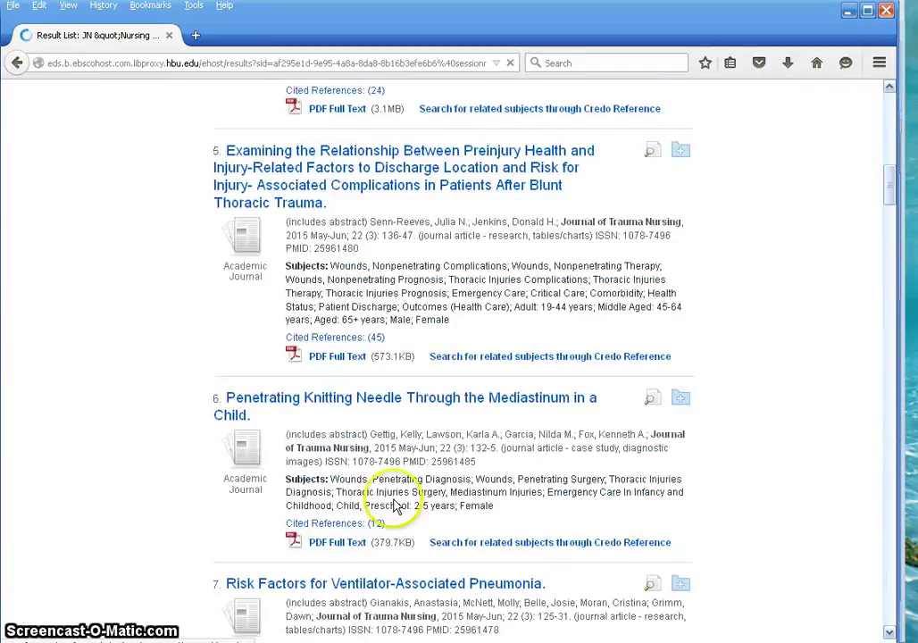
click(352, 544)
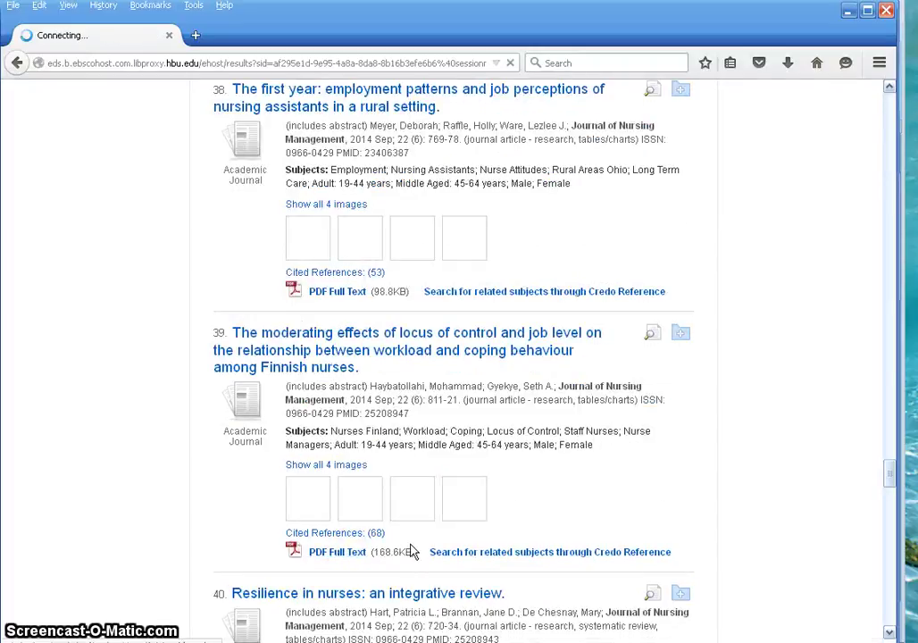
scroll(410, 552, up, 5)
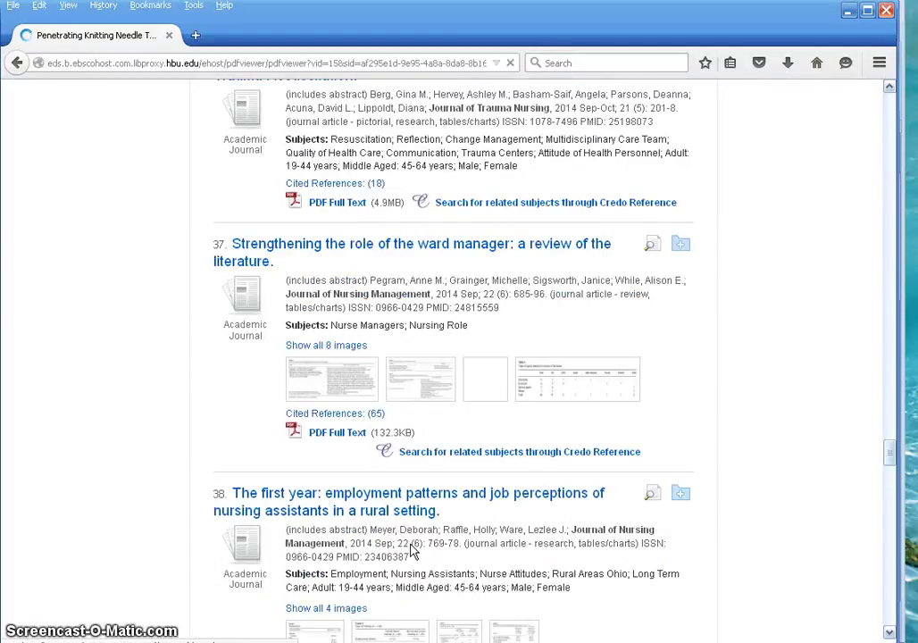